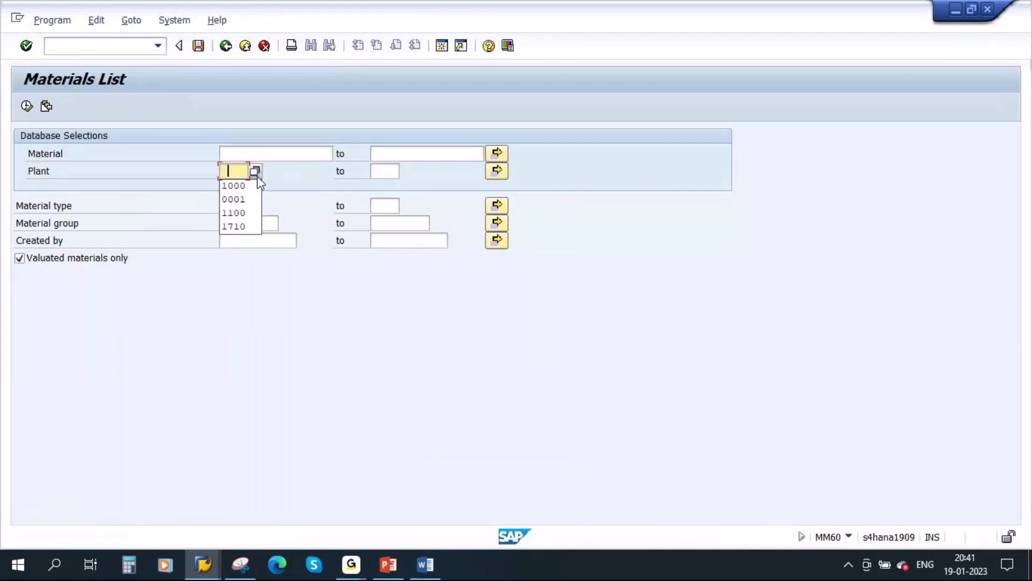
Run the MM60 materials list for plant 0001, filtered by the previously used creator.
{"action": "left_click", "coordinate": [233, 199]}
{"action": "left_click", "coordinate": [233, 204]}
{"action": "left_click", "coordinate": [260, 247]}
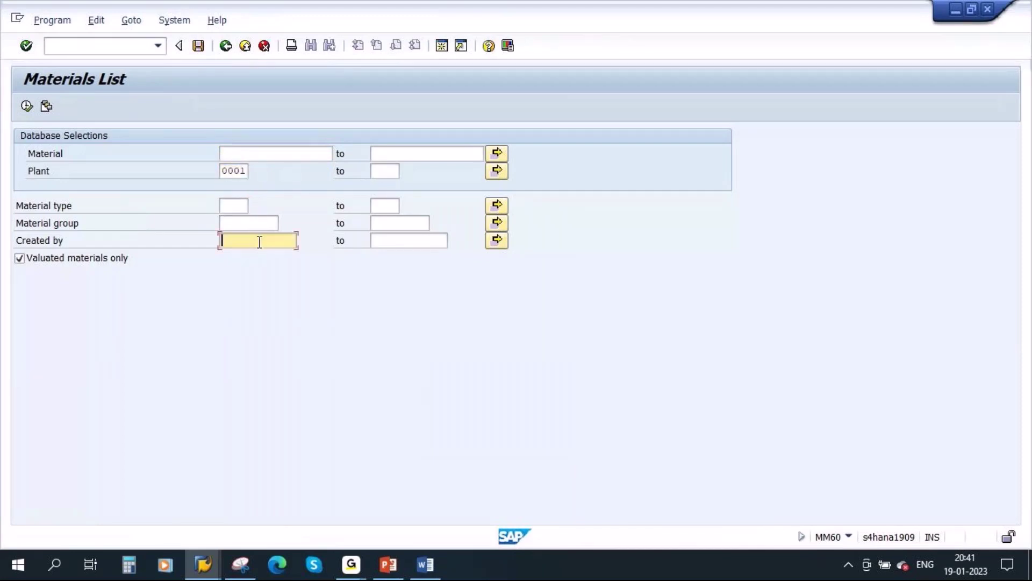
{"action": "left_click", "coordinate": [247, 266]}
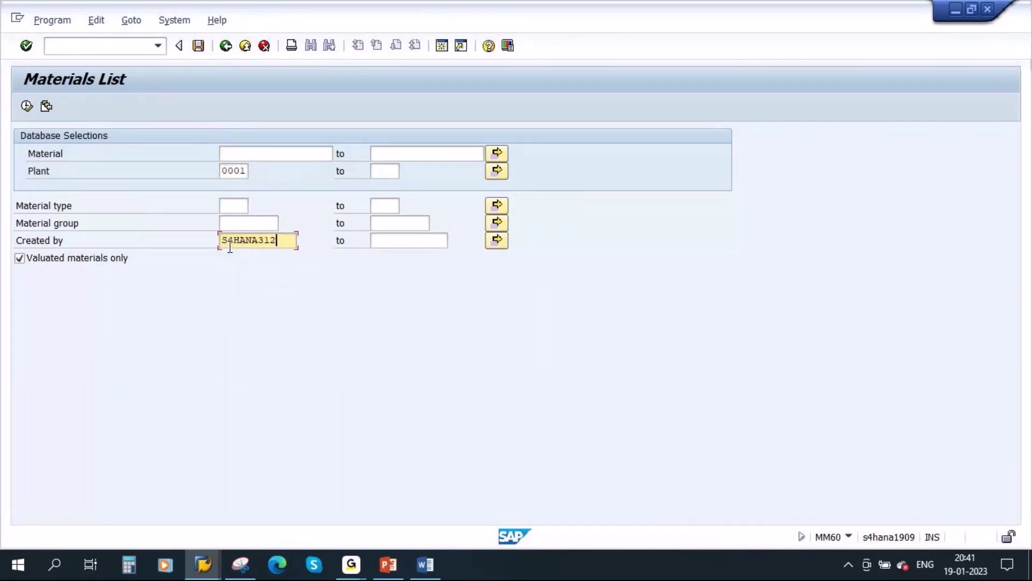
{"action": "left_click", "coordinate": [27, 106]}
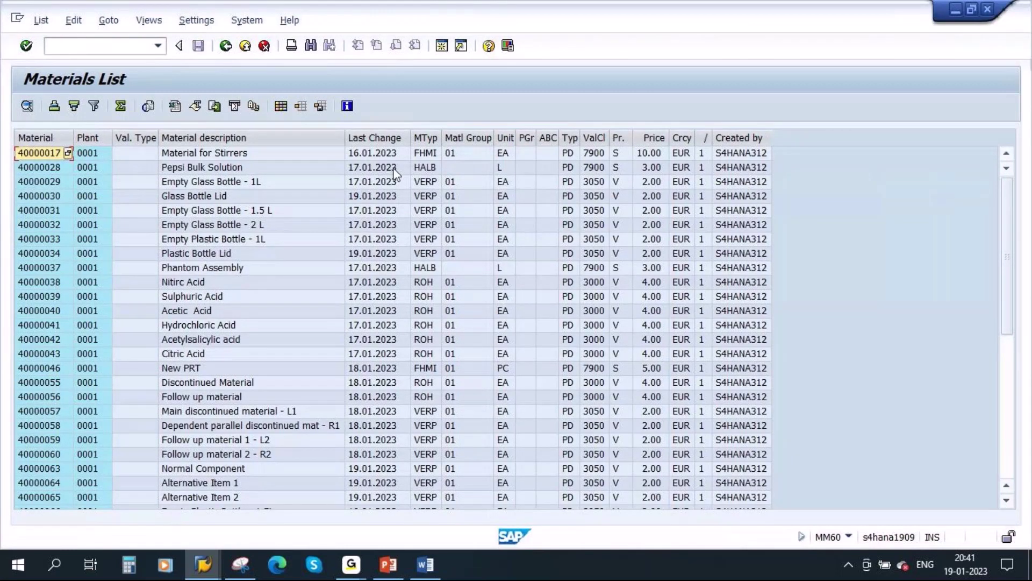
Sort the list ascending by material type and select material 50000010, Phantom Assembly - Demo.
{"action": "left_click", "coordinate": [426, 137]}
{"action": "left_click", "coordinate": [55, 106]}
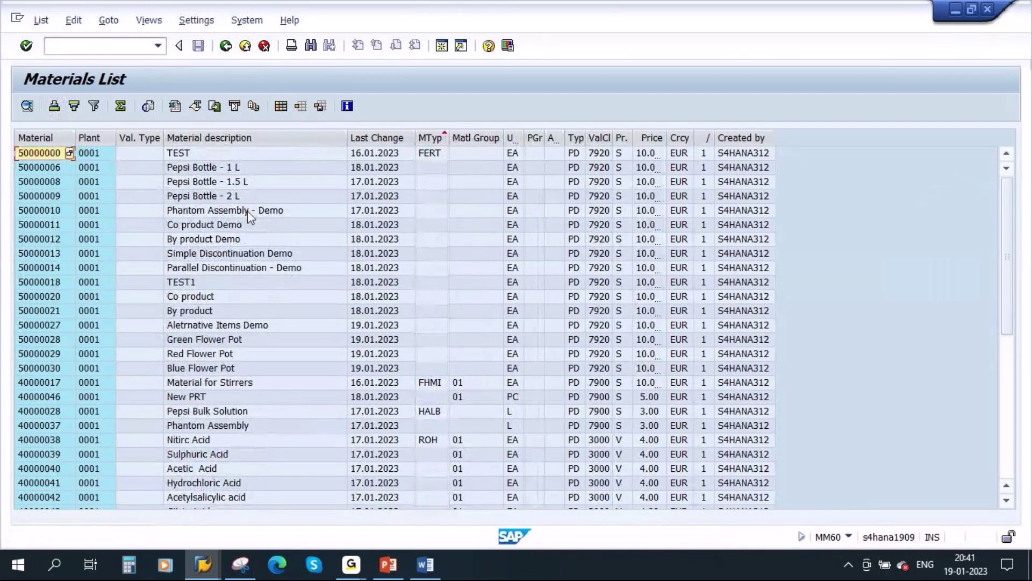
{"action": "left_click", "coordinate": [222, 212]}
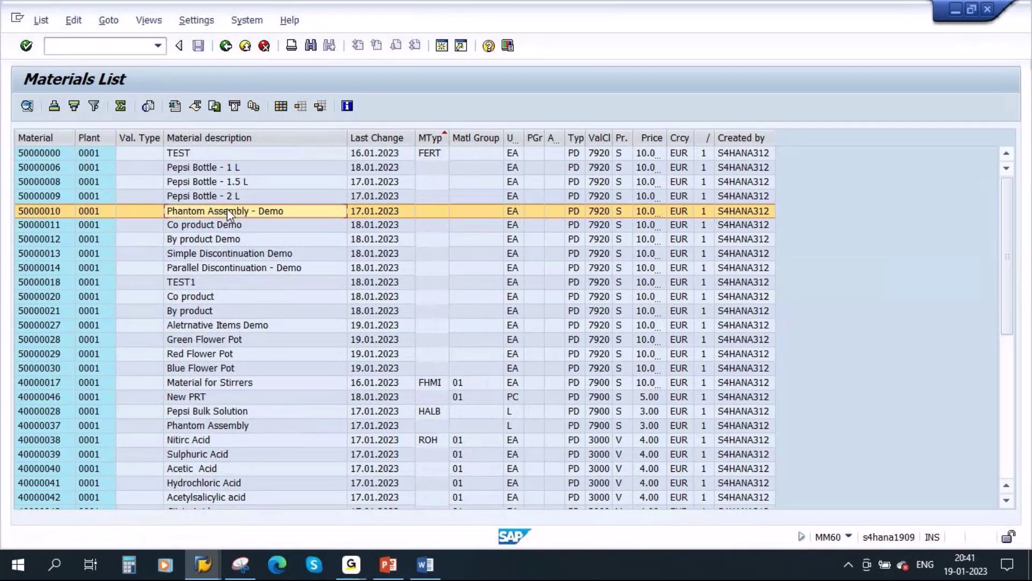
{"action": "left_click", "coordinate": [47, 210]}
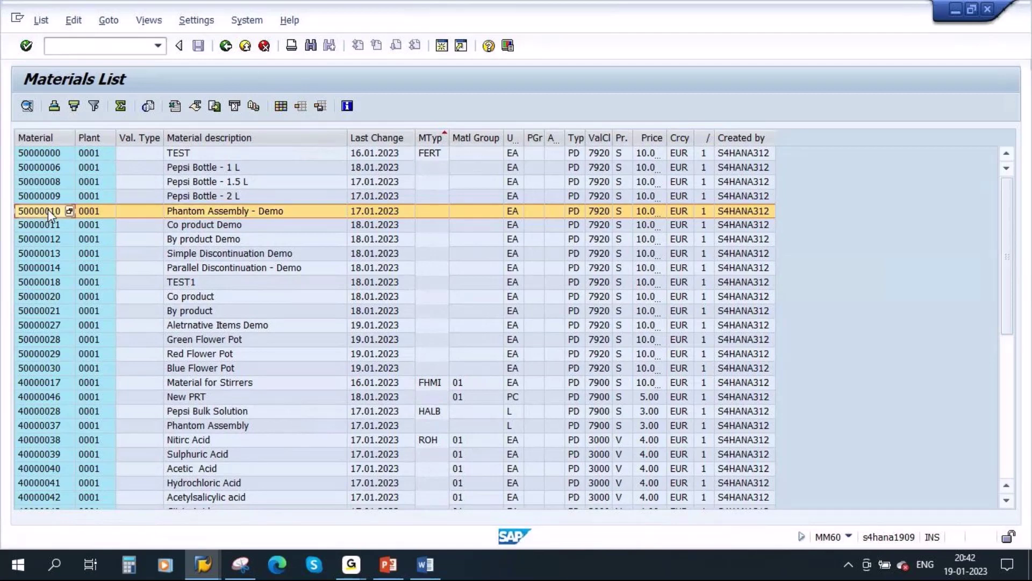
{"action": "left_click", "coordinate": [48, 209]}
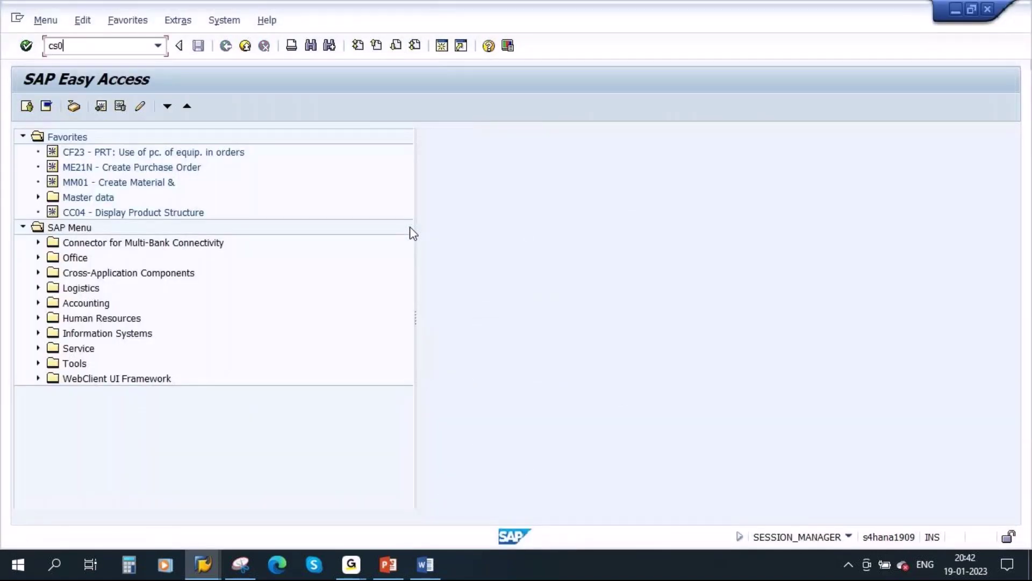
Display the BOM of material 50000010 in plant 0001 with BOM usage 1 in CS03.
{"action": "type", "text": "3"}
{"action": "key", "text": "Return"}
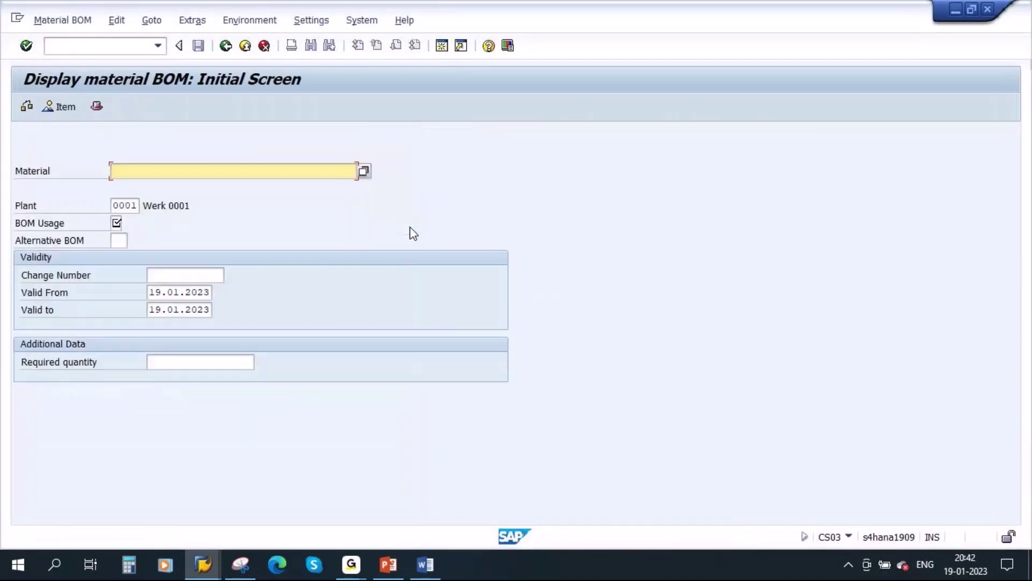
{"action": "type", "text": "50000010"}
{"action": "key", "text": "shift+Home"}
{"action": "left_click", "coordinate": [120, 207]}
{"action": "left_click", "coordinate": [116, 224]}
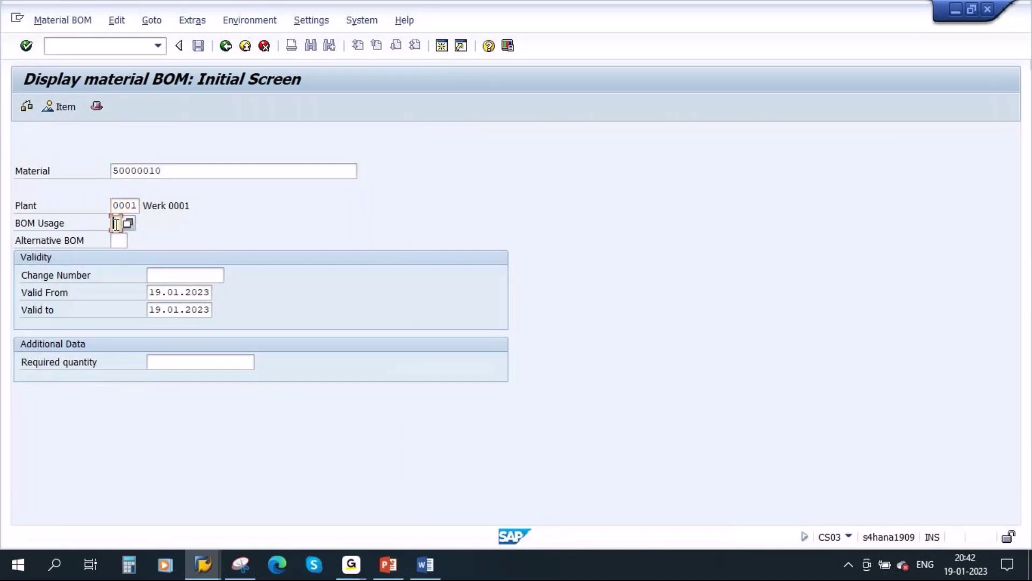
{"action": "key", "text": "Return"}
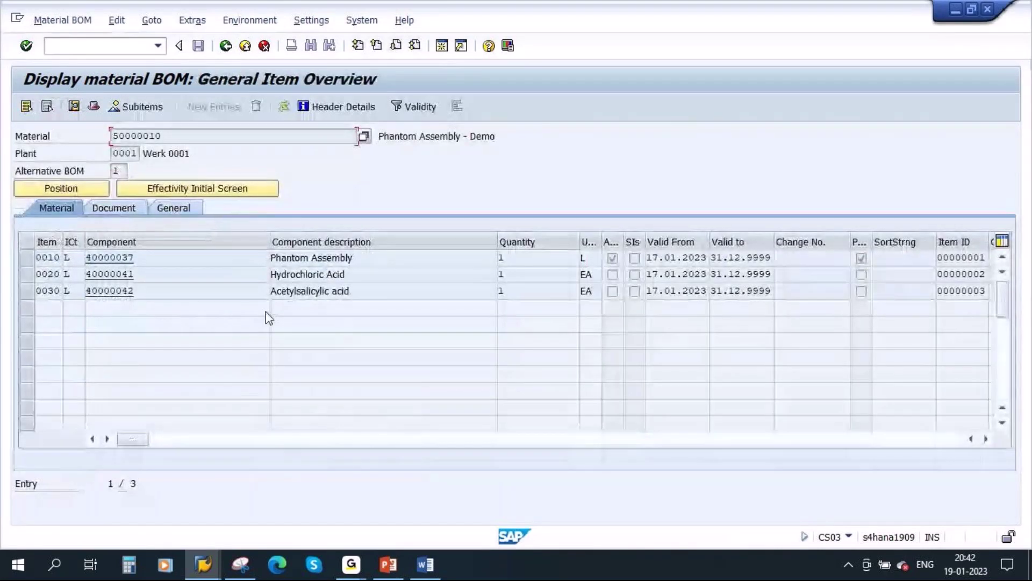
Review the BOM components, narrowing the description column and marking Phantom Assembly 40000037 in item 0010.
{"action": "left_click_drag", "start_coordinate": [172, 137], "coordinate": [112, 136]}
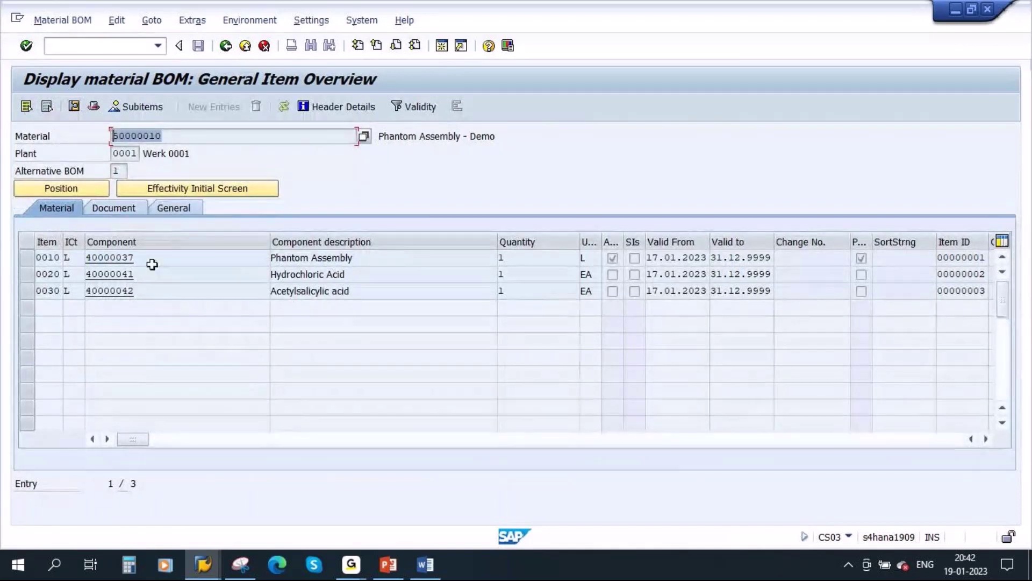
{"action": "key", "text": "Tab"}
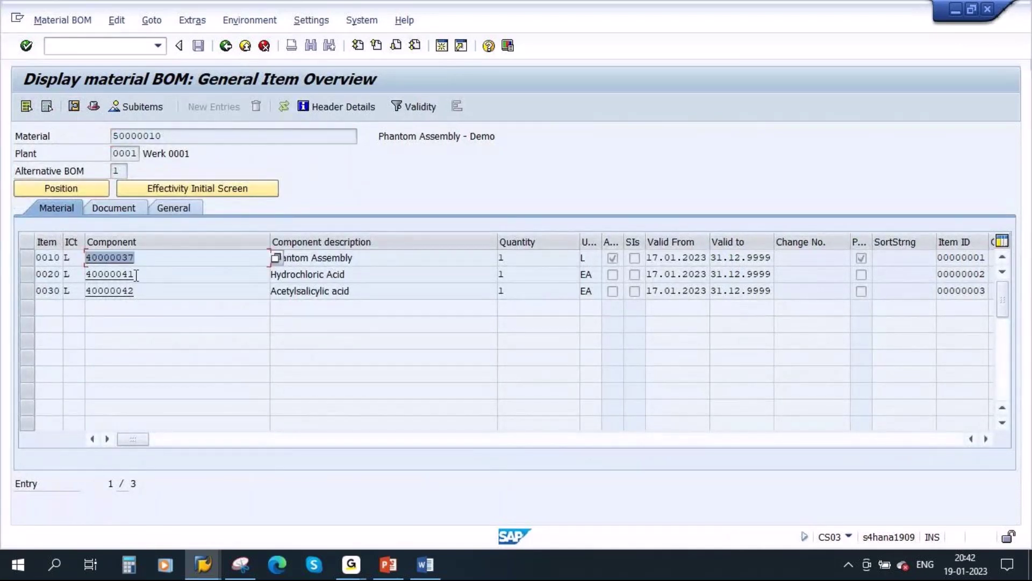
{"action": "key", "text": "Tab"}
{"action": "key", "text": "Tab"}
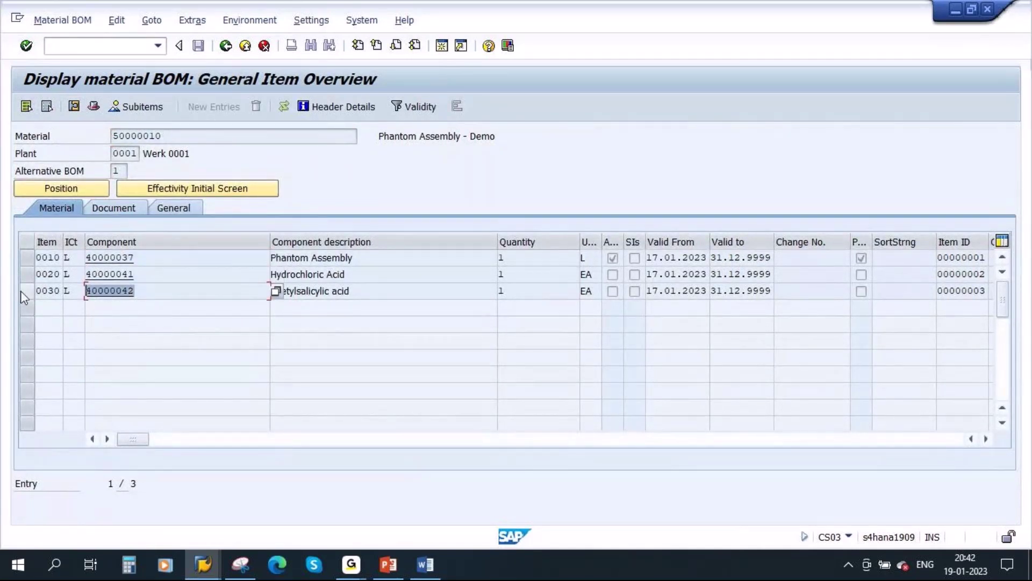
{"action": "left_click", "coordinate": [137, 257]}
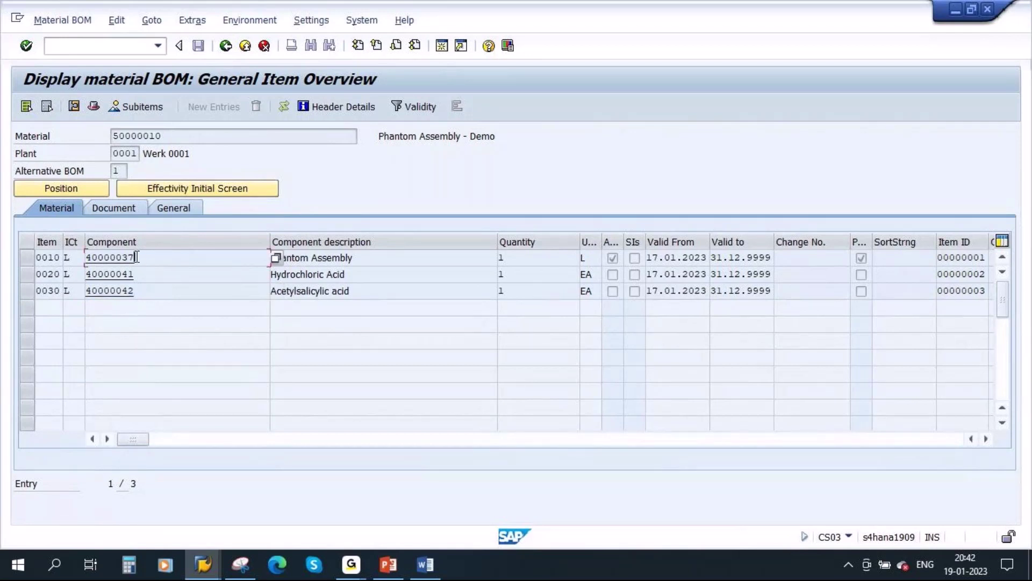
{"action": "double_click", "coordinate": [137, 257]}
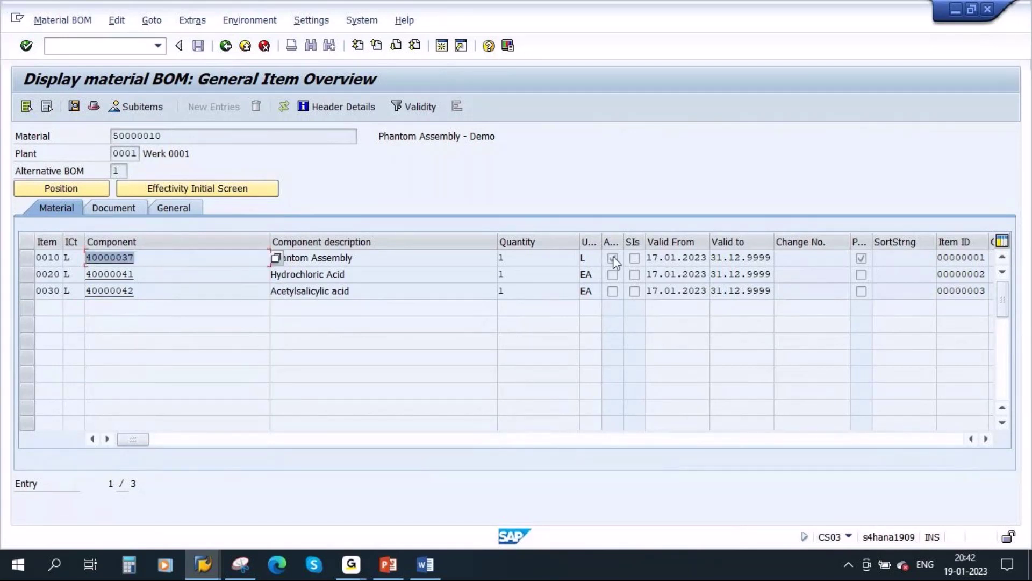
{"action": "left_click_drag", "start_coordinate": [498, 242], "coordinate": [389, 250]}
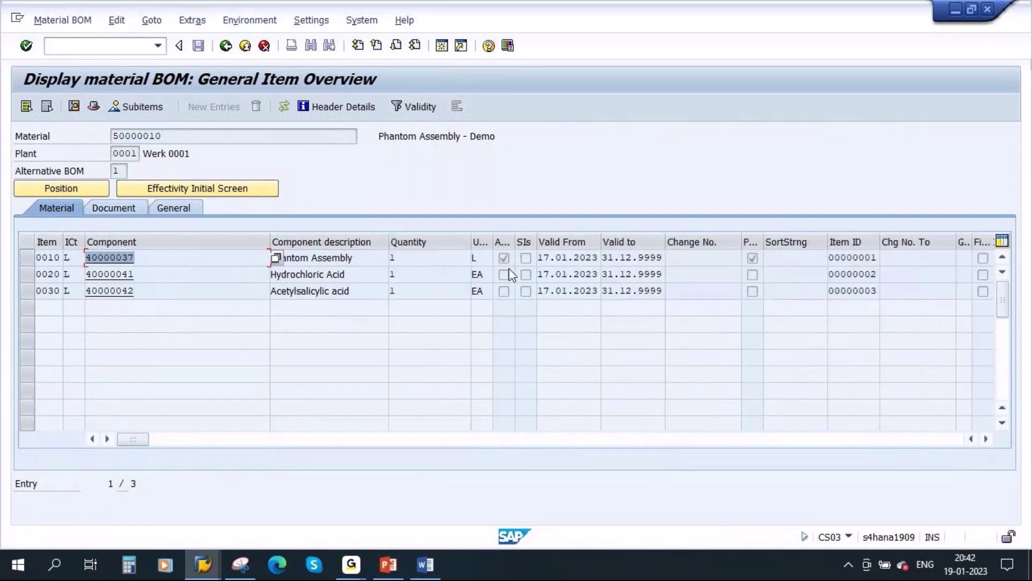
{"action": "left_click", "coordinate": [360, 263]}
{"action": "left_click_drag", "start_coordinate": [350, 261], "coordinate": [295, 259]}
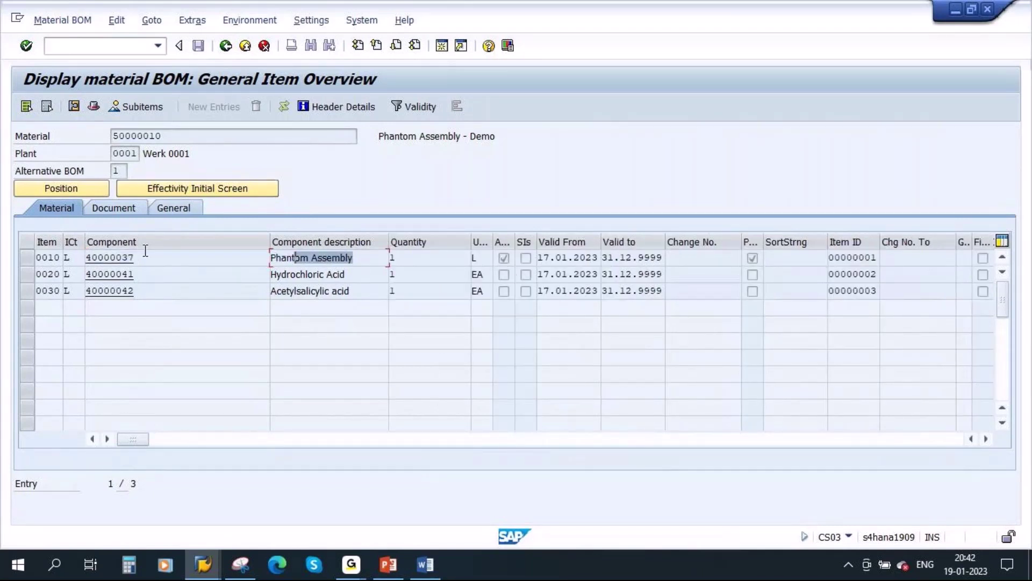
{"action": "double_click", "coordinate": [137, 256]}
{"action": "key", "text": "ctrl+c"}
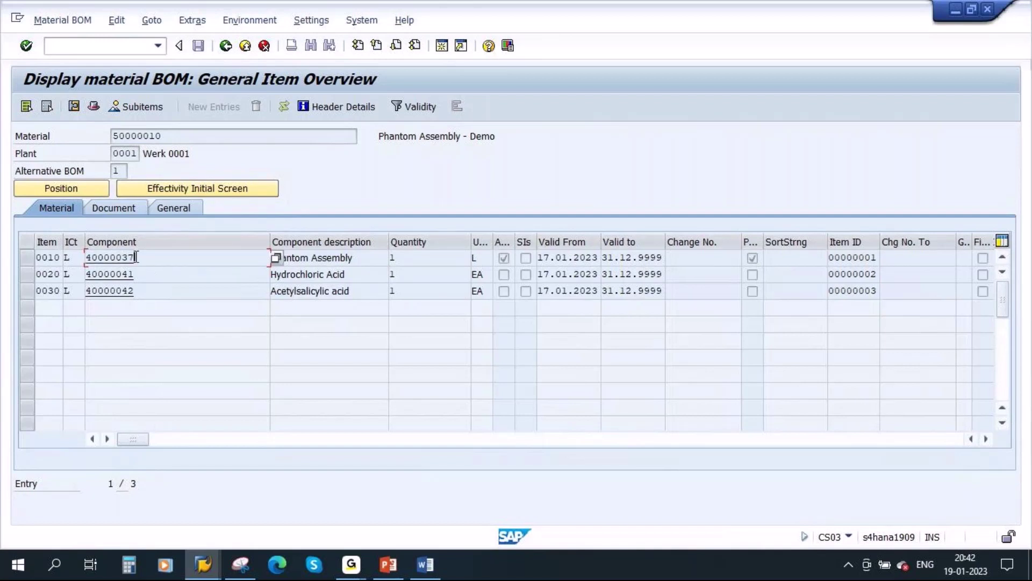
{"action": "left_click", "coordinate": [89, 345]}
Display the MRP 2 view of material 40000037 in plant 0001 with MM03.
{"action": "key", "text": "shift+F3"}
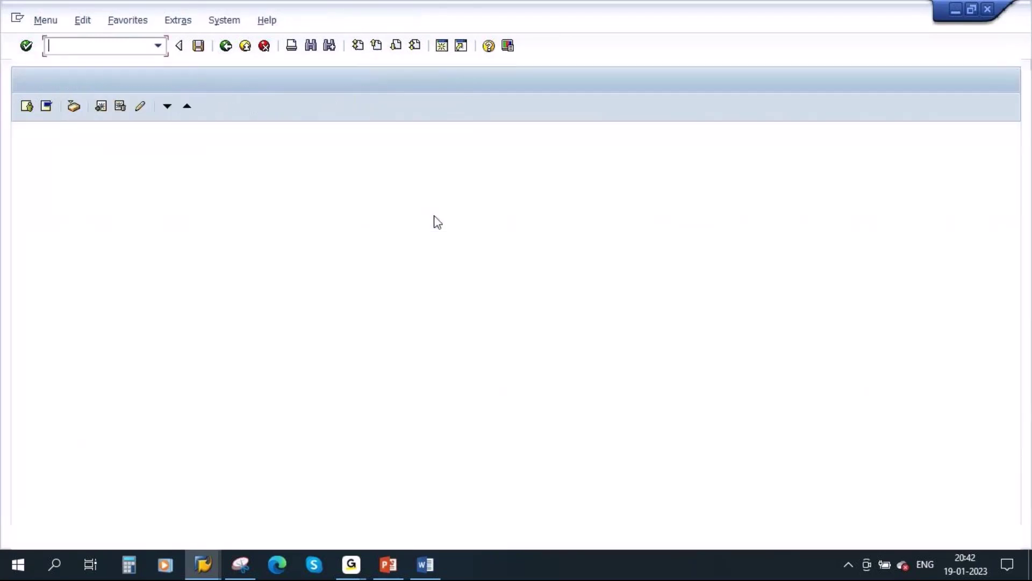
{"action": "type", "text": "mm03"}
{"action": "key", "text": "Return"}
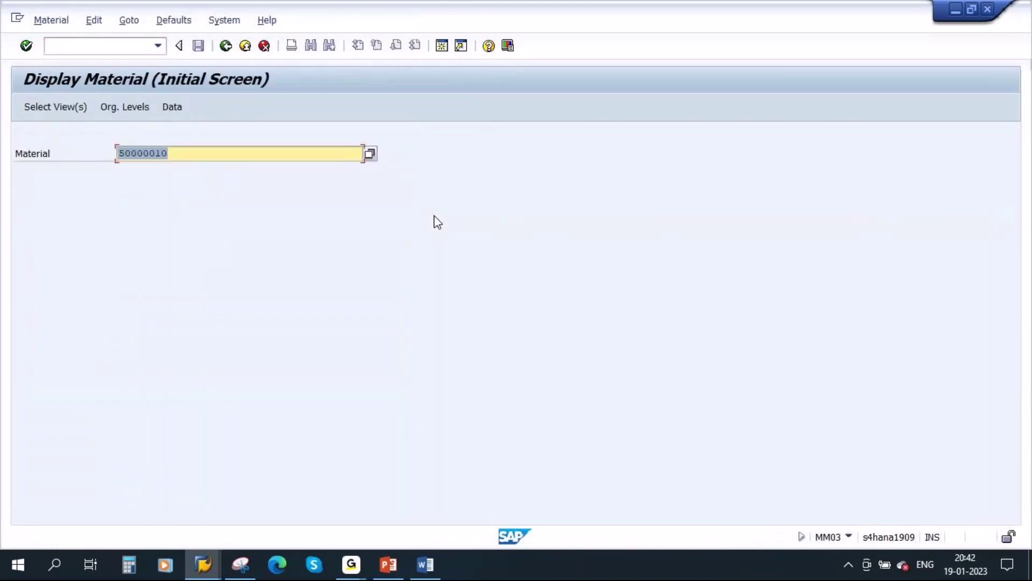
{"action": "key", "text": "ctrl+v"}
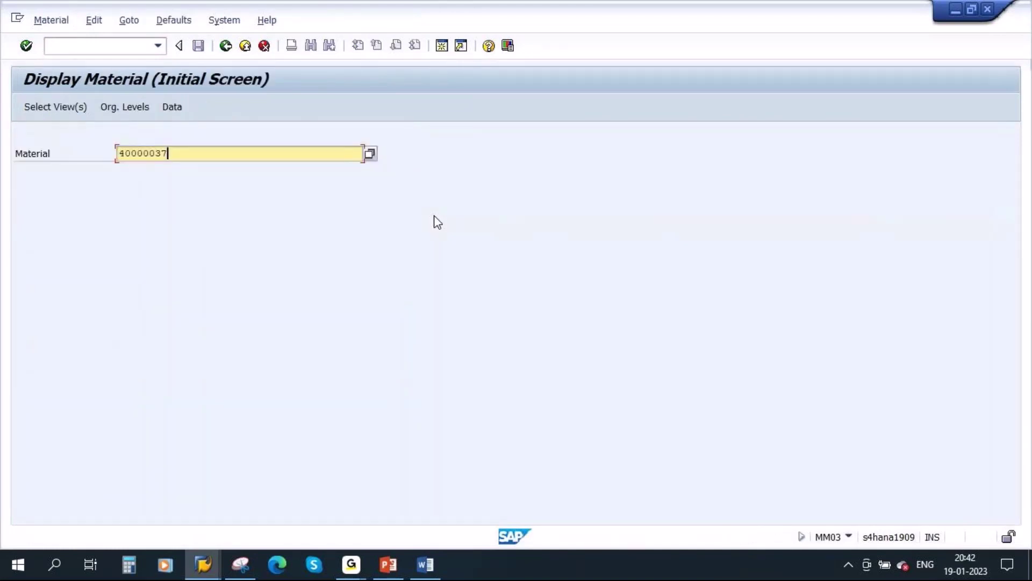
{"action": "key", "text": "Return"}
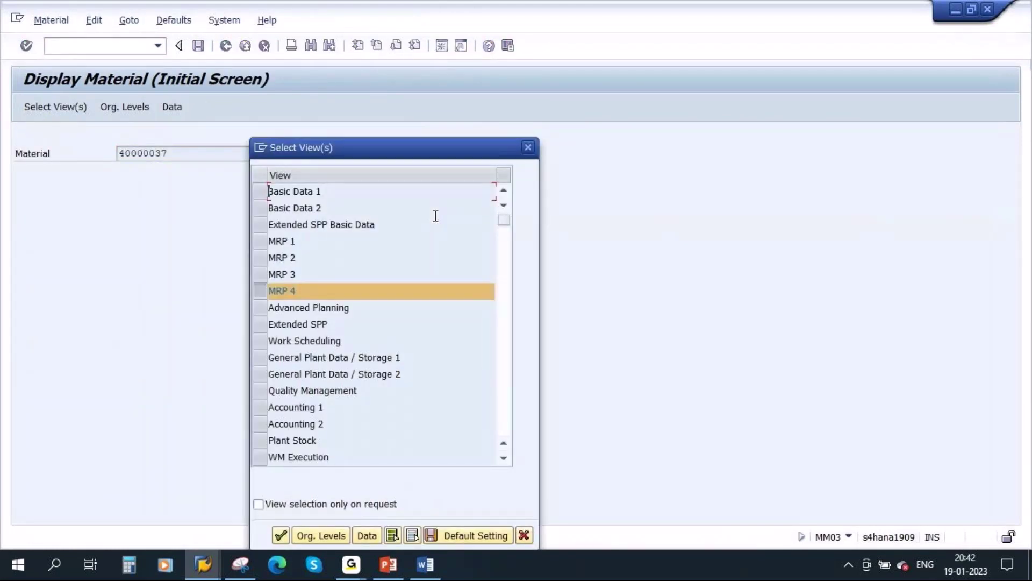
{"action": "left_click", "coordinate": [261, 290]}
{"action": "left_click", "coordinate": [260, 258]}
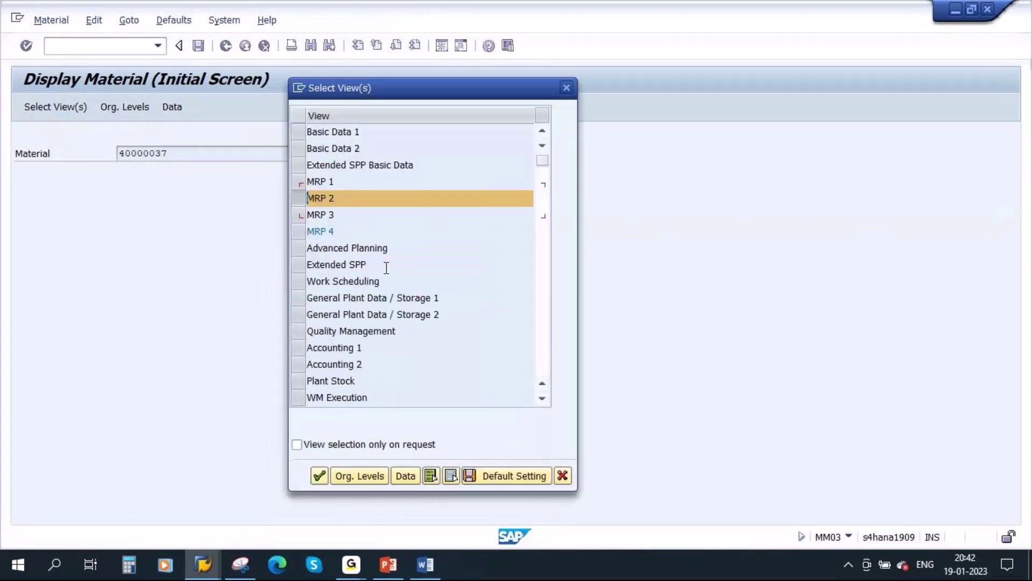
{"action": "left_click", "coordinate": [327, 475]}
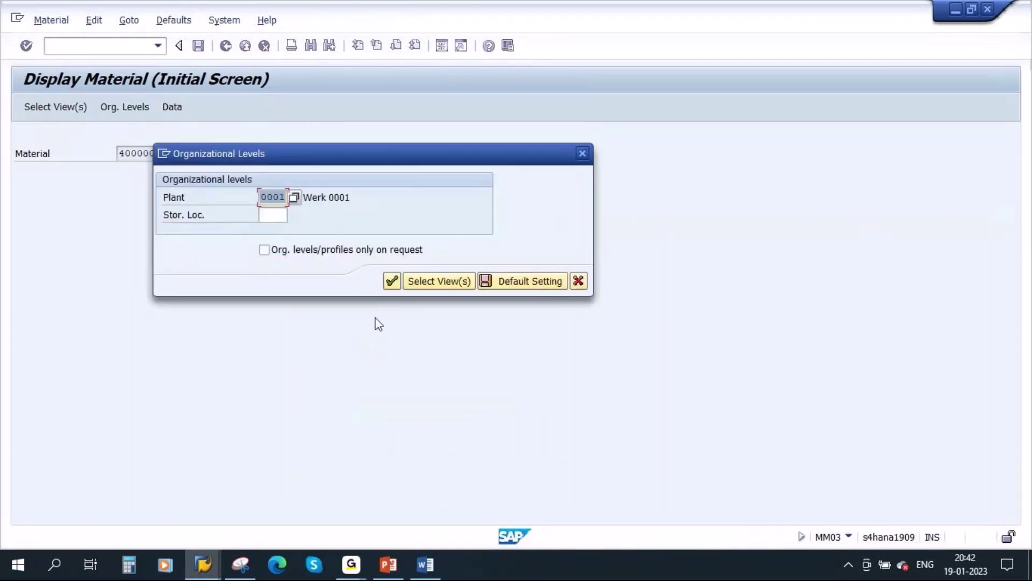
{"action": "left_click", "coordinate": [392, 280]}
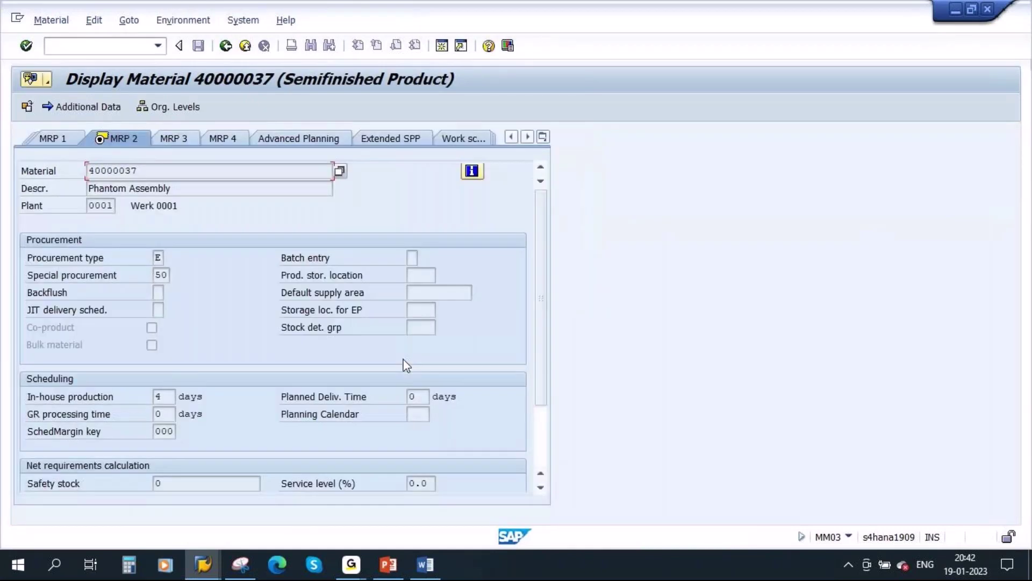
Confirm in the special procurement list that key 50 means Phantom assembly, then return to the BOM.
{"action": "left_click", "coordinate": [160, 275]}
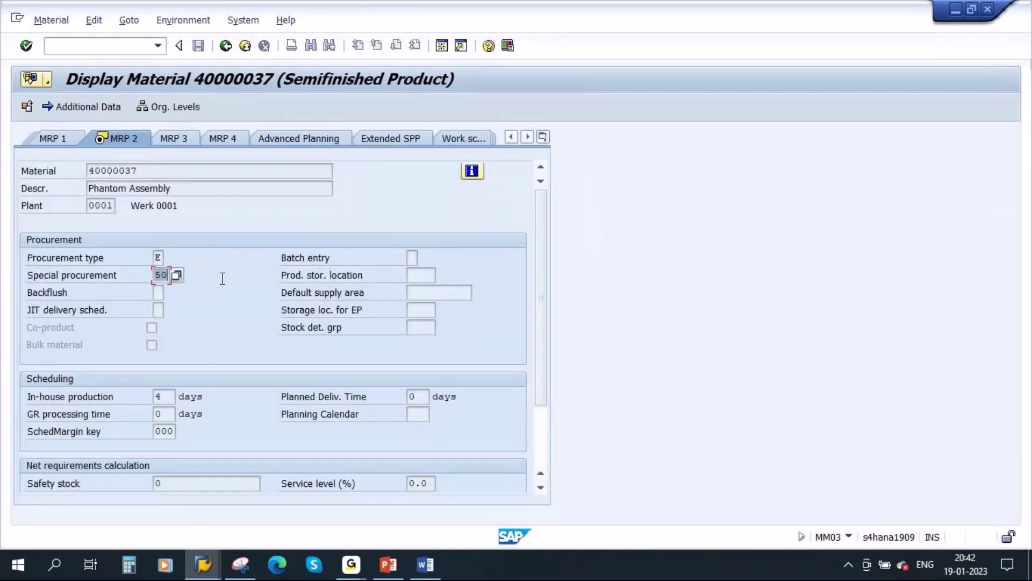
{"action": "left_click", "coordinate": [177, 275]}
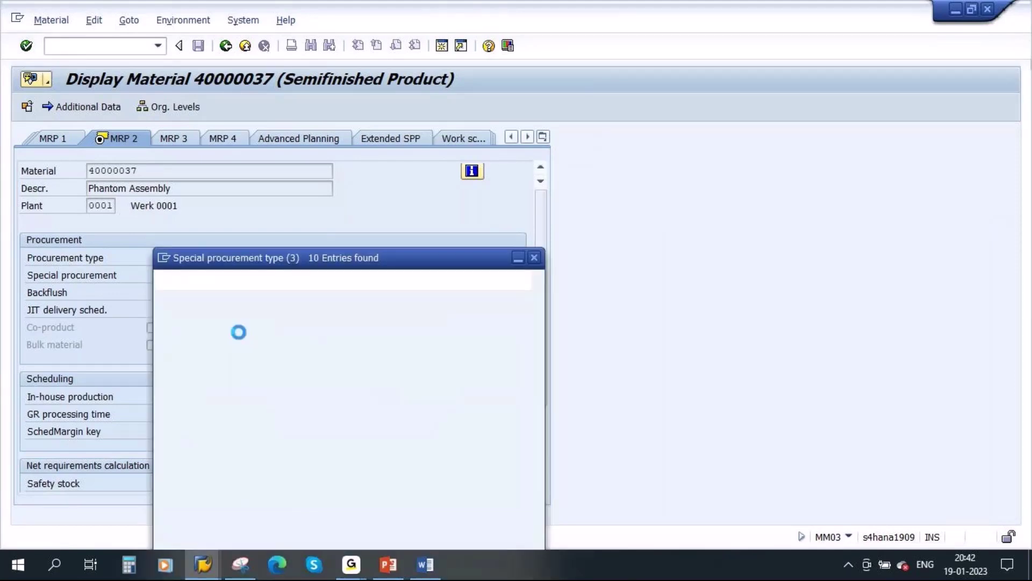
{"action": "left_click", "coordinate": [241, 275]}
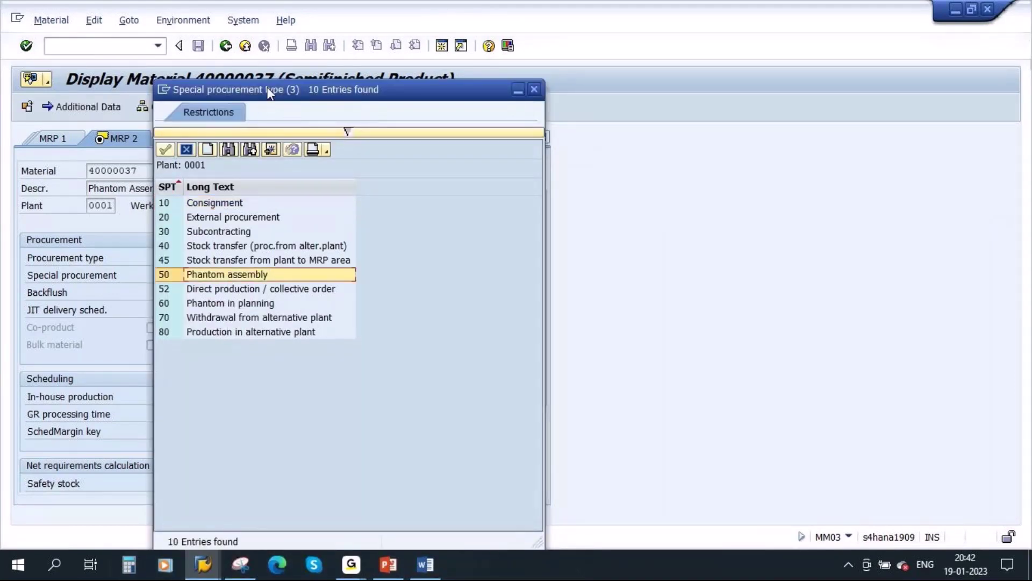
{"action": "left_click_drag", "start_coordinate": [269, 92], "coordinate": [293, 89]}
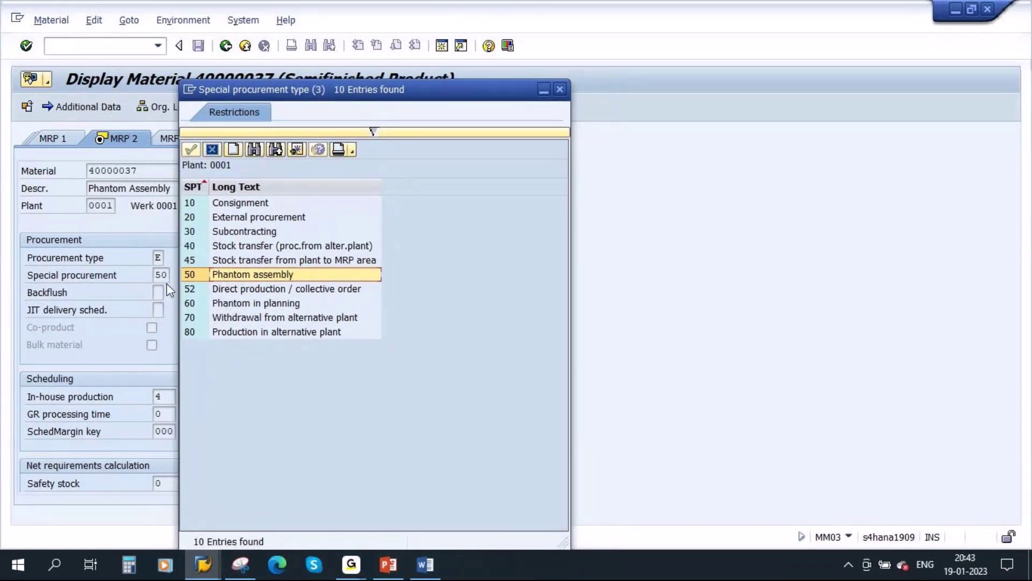
{"action": "left_click", "coordinate": [560, 89]}
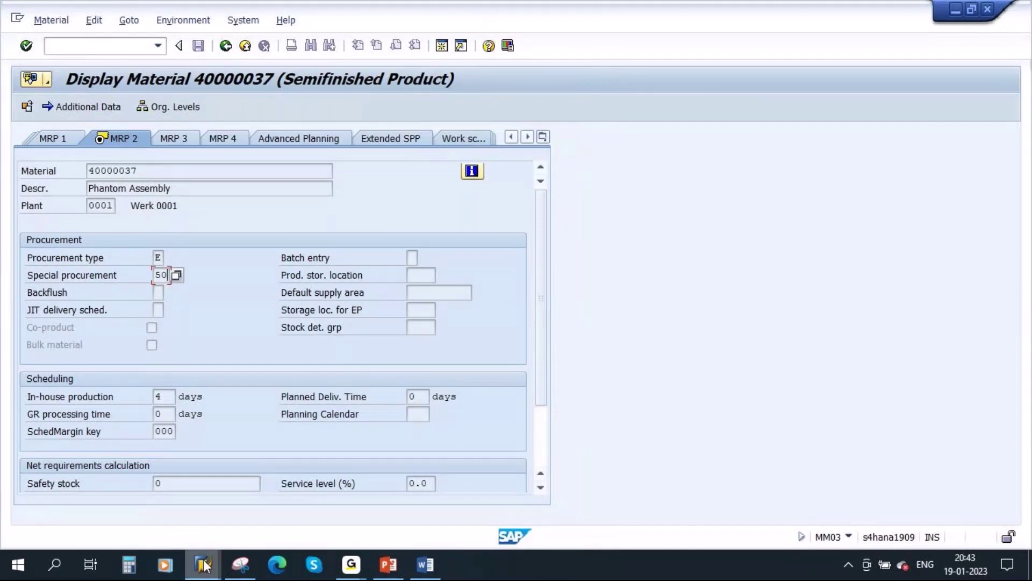
{"action": "mouse_move", "coordinate": [205, 564]}
{"action": "left_click", "coordinate": [277, 484]}
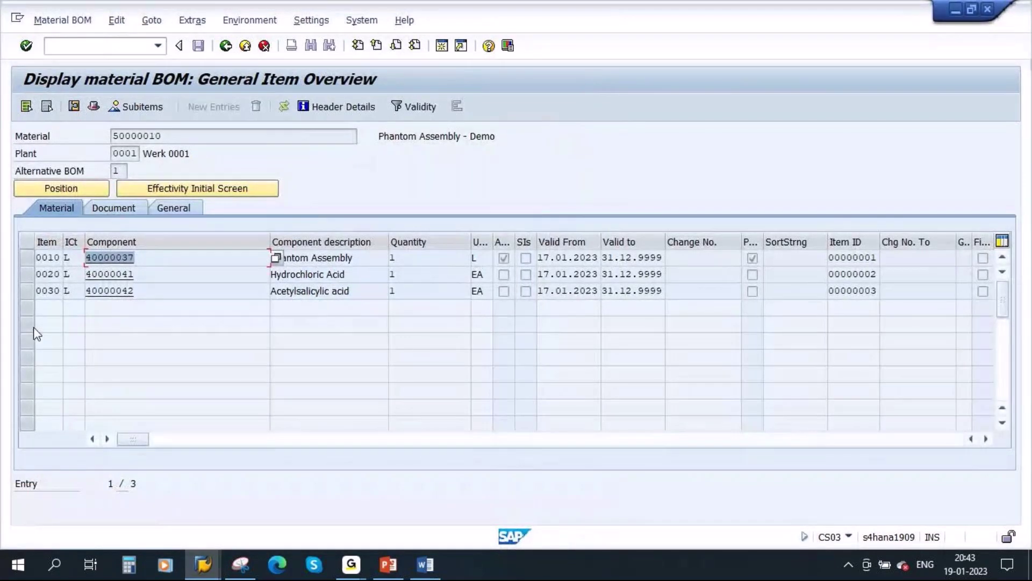
Open all details of BOM item 0010, Phantom Assembly, down to its MRP data.
{"action": "left_click", "coordinate": [27, 258]}
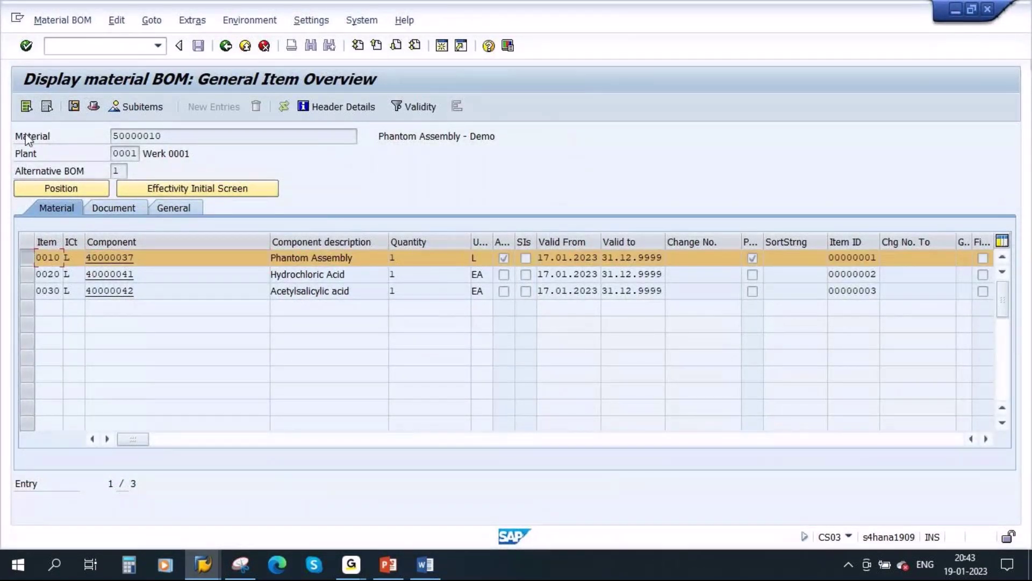
{"action": "left_click", "coordinate": [72, 106]}
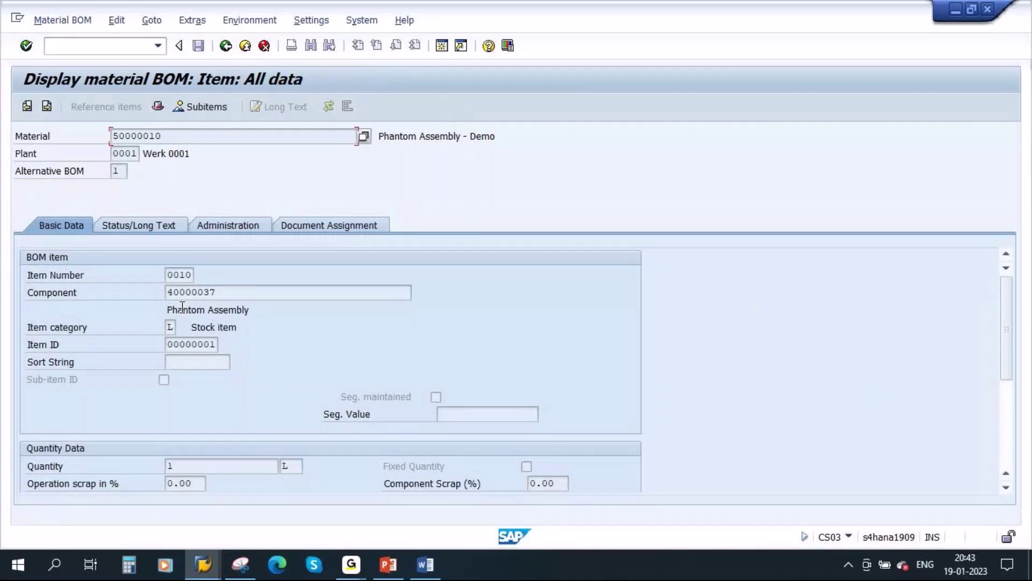
{"action": "left_click_drag", "start_coordinate": [1007, 342], "coordinate": [1013, 430]}
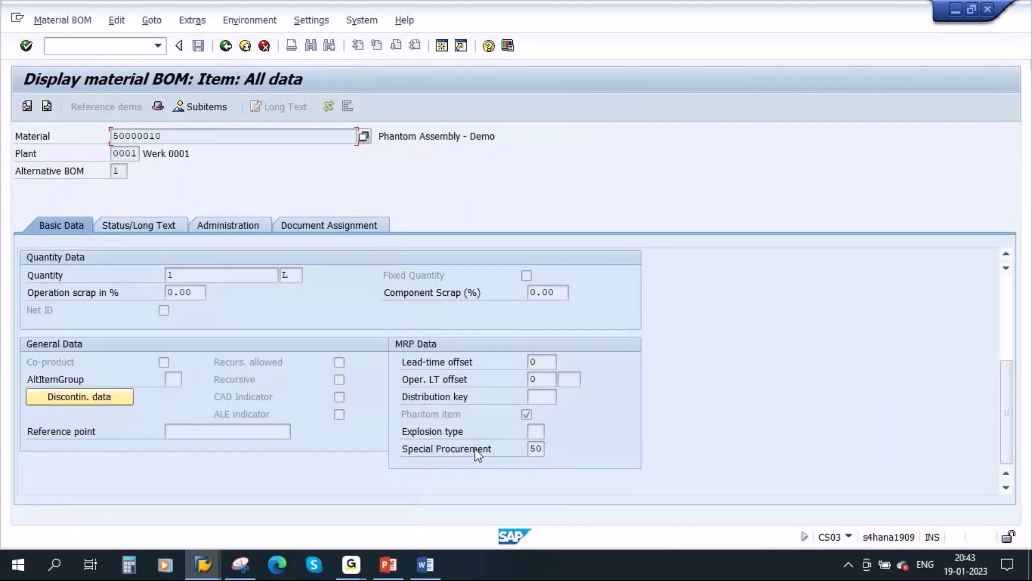
Check the item's Special Procurement value list, confirming 50 is Phantom assembly.
{"action": "left_click", "coordinate": [539, 449]}
{"action": "key", "text": "F4"}
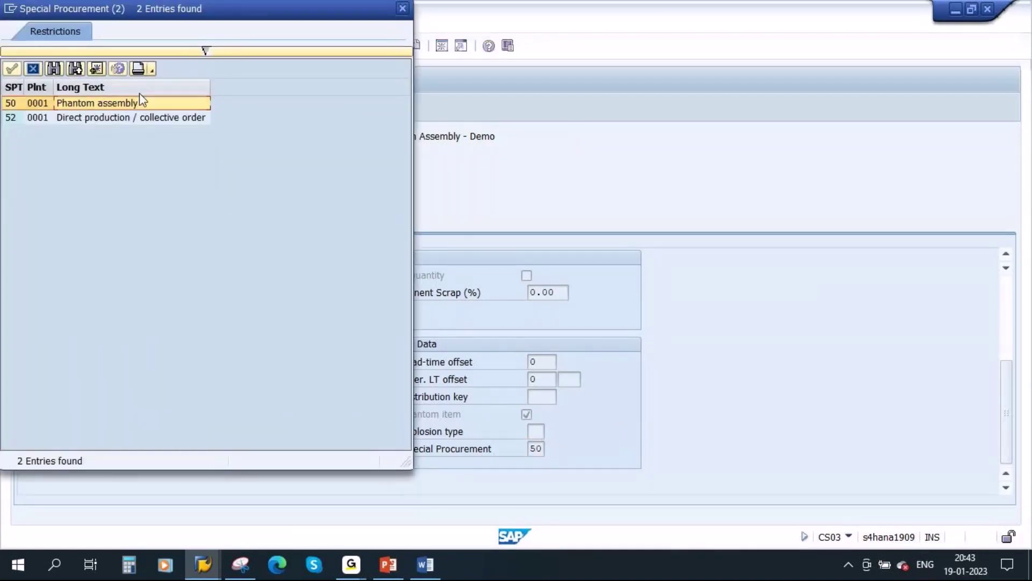
{"action": "left_click_drag", "start_coordinate": [282, 23], "coordinate": [816, 87]}
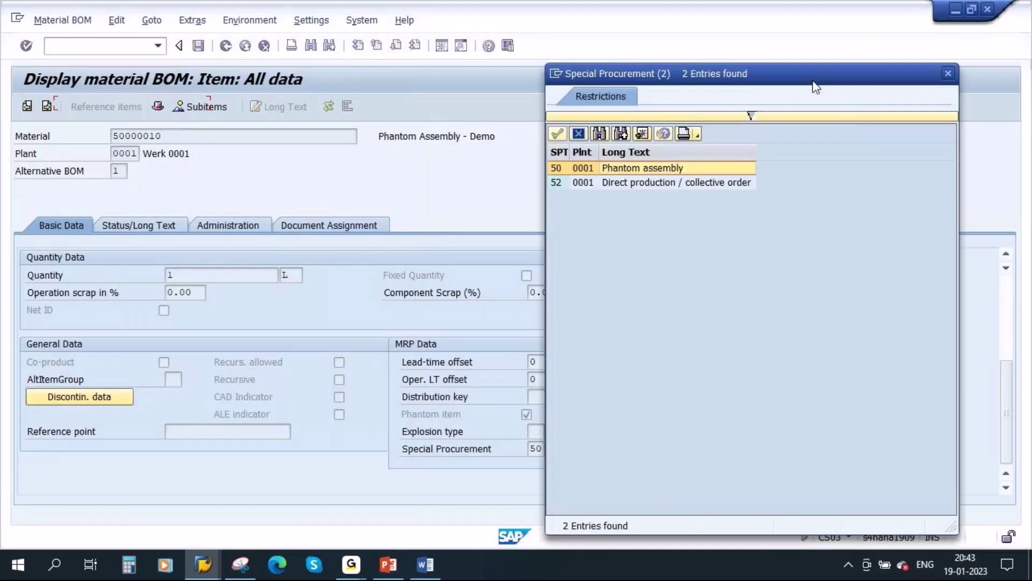
{"action": "left_click_drag", "start_coordinate": [880, 91], "coordinate": [827, 366]}
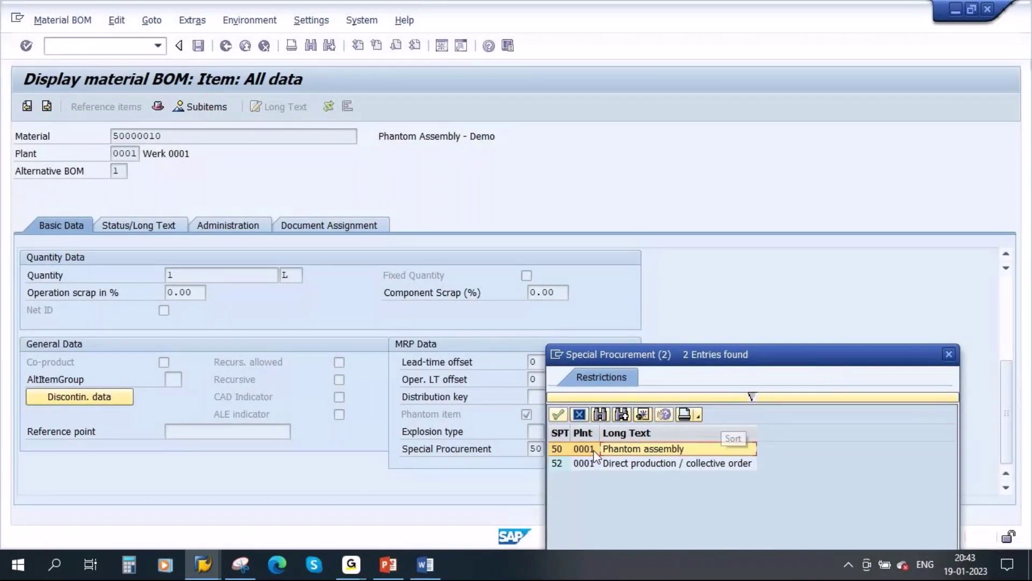
{"action": "left_click", "coordinate": [947, 355]}
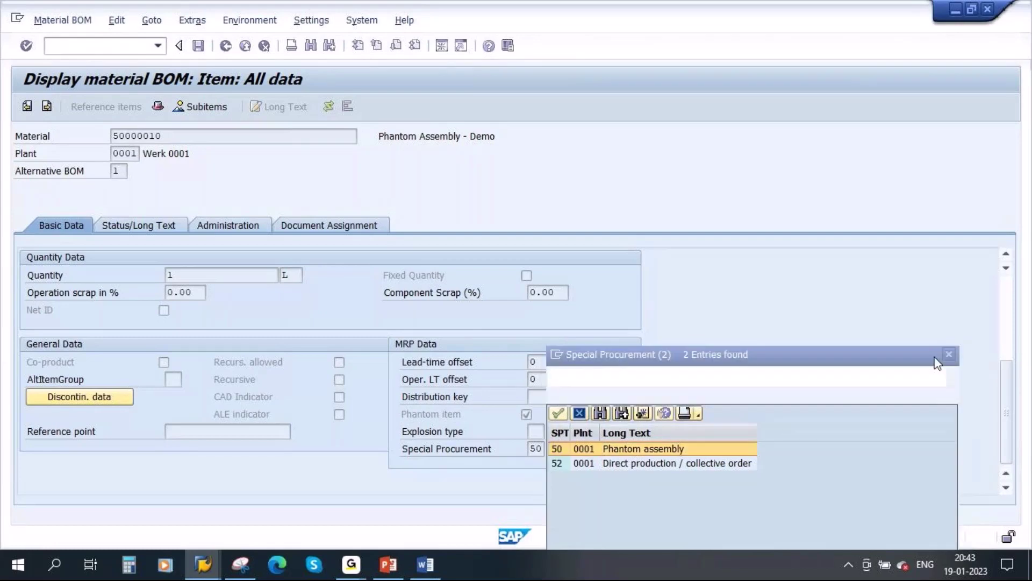
Launch Notepad from the Windows search.
{"action": "left_click", "coordinate": [55, 564]}
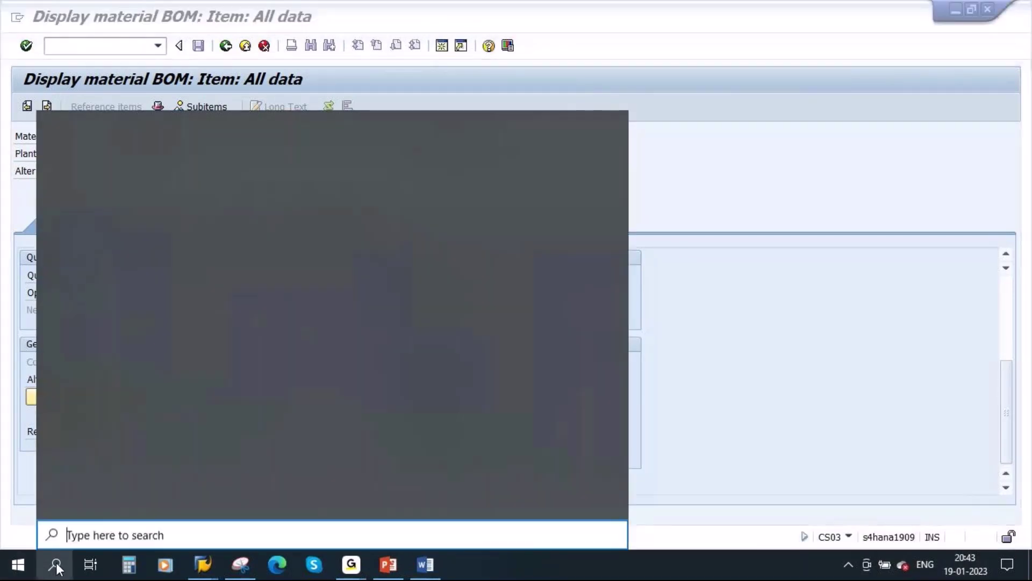
{"action": "type", "text": "notepa"}
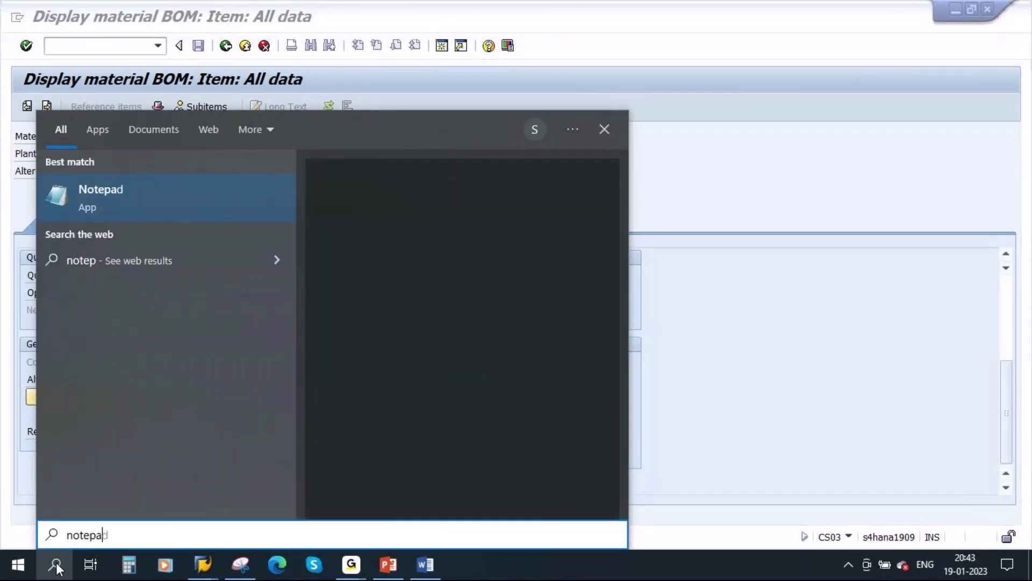
{"action": "type", "text": "d"}
{"action": "left_click", "coordinate": [104, 200]}
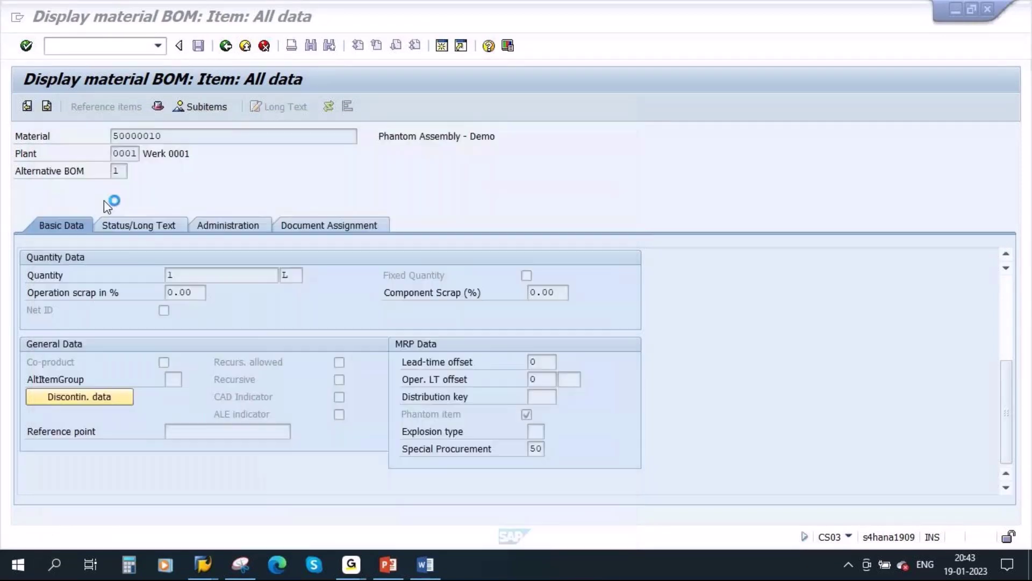
Note 'MRP2 View - 50' and 'BOM items details - 50' on two lines, then minimize Notepad.
{"action": "type", "text": "MR"}
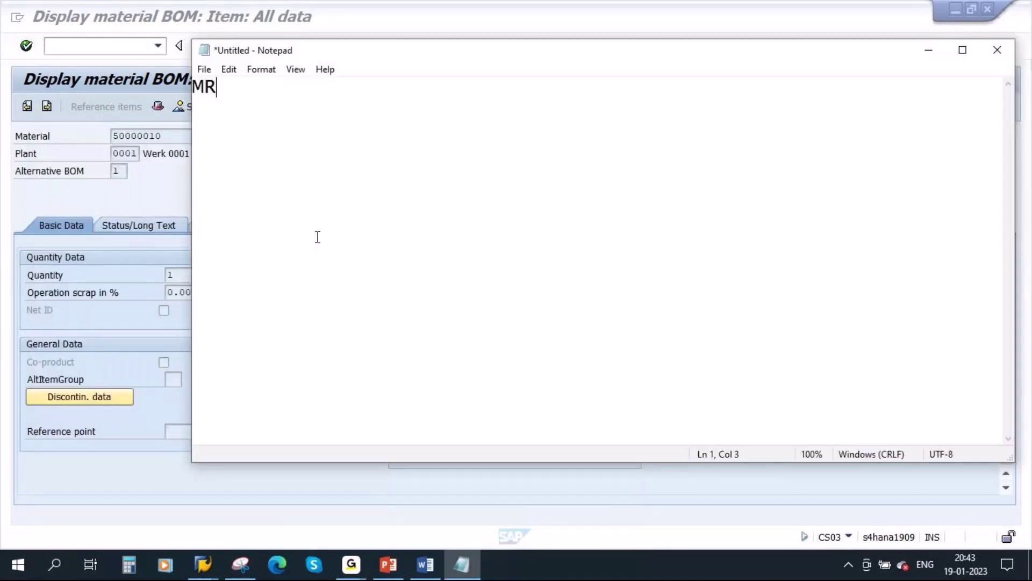
{"action": "type", "text": "P2 Vie"}
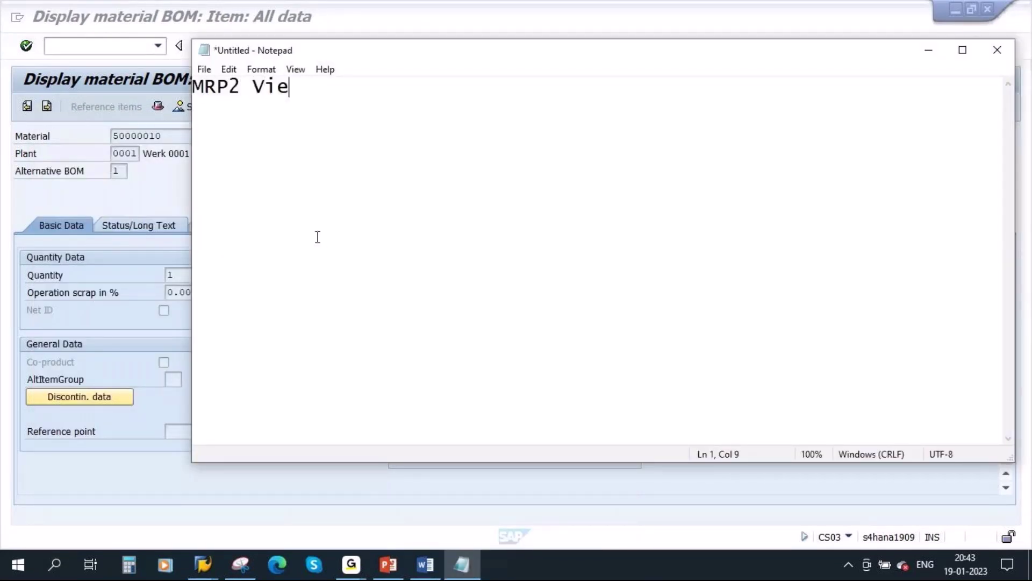
{"action": "type", "text": "w"}
{"action": "key", "text": "Return"}
{"action": "type", "text": "Bom"}
{"action": "key", "text": "BackSpace"}
{"action": "key", "text": "BackSpace"}
{"action": "key", "text": "BackSpace"}
{"action": "type", "text": "OM items "}
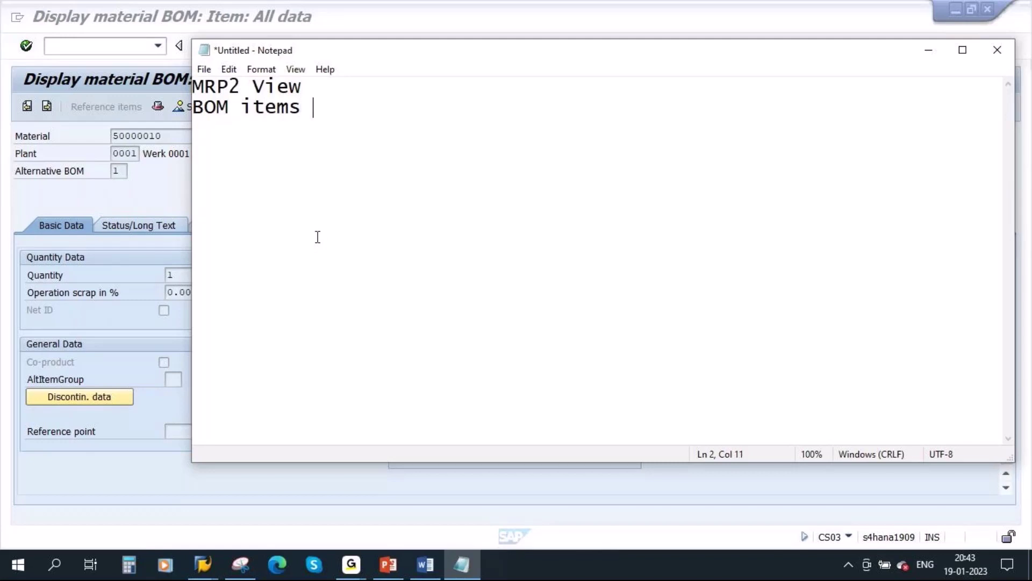
{"action": "type", "text": "details"}
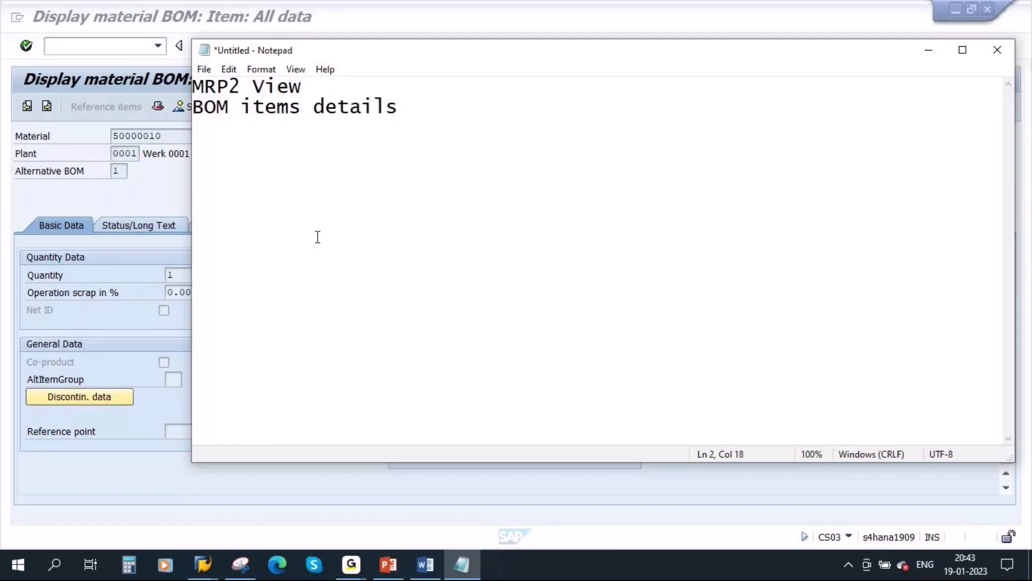
{"action": "left_click", "coordinate": [321, 87]}
{"action": "type", "text": "- 50"}
{"action": "left_click", "coordinate": [453, 107]}
{"action": "type", "text": "- 50"}
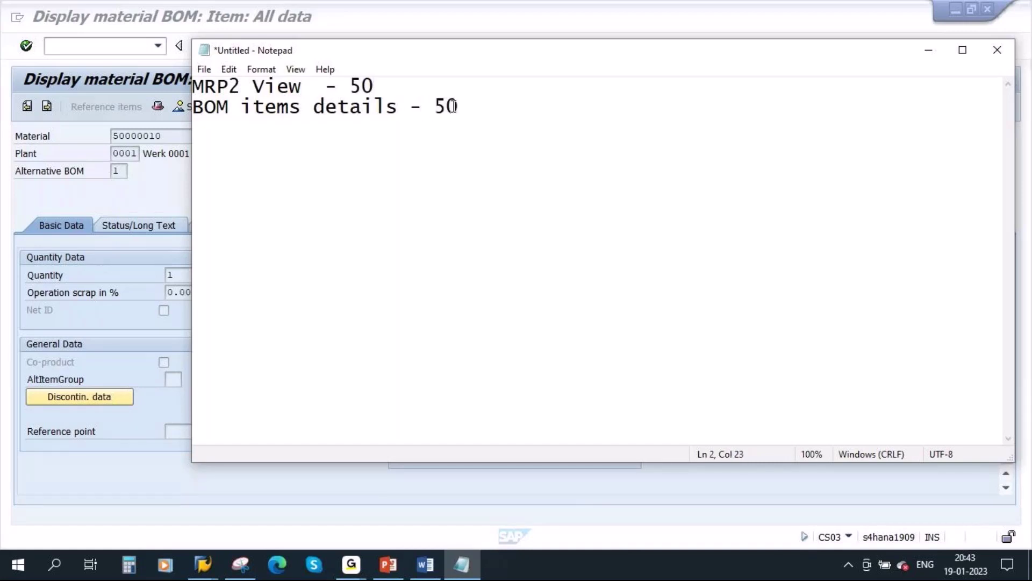
{"action": "left_click", "coordinate": [929, 49]}
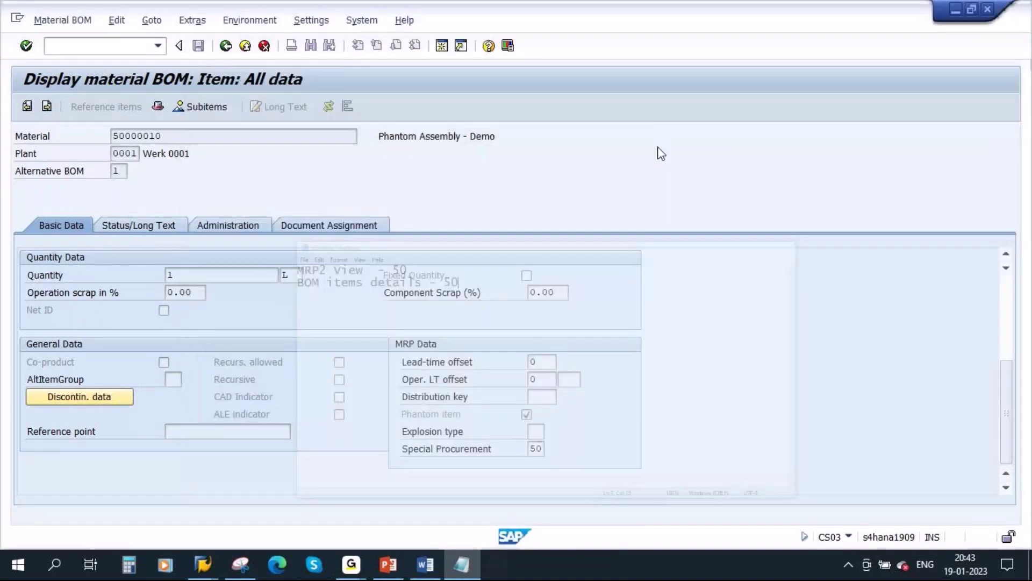
Leave the BOM and material 40000037 displays and return to the SAP Easy Access menu.
{"action": "left_click", "coordinate": [226, 46]}
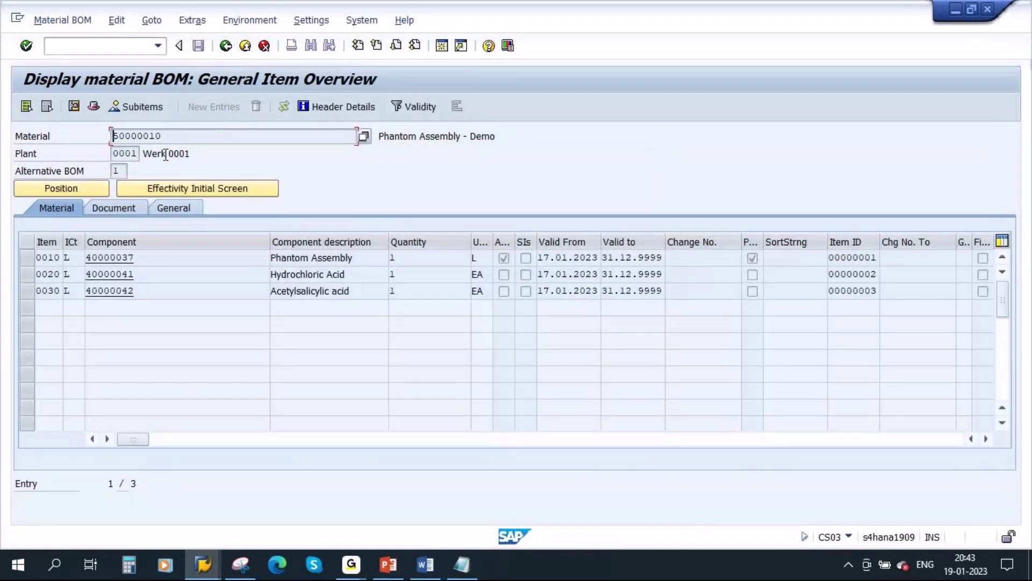
{"action": "left_click", "coordinate": [42, 207]}
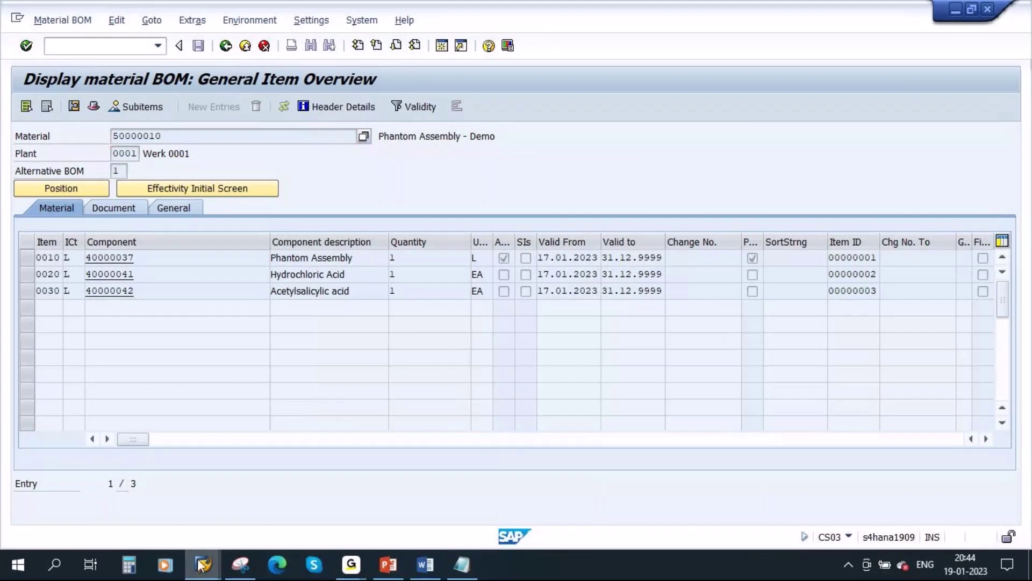
{"action": "mouse_move", "coordinate": [461, 565]}
{"action": "left_click", "coordinate": [516, 538]}
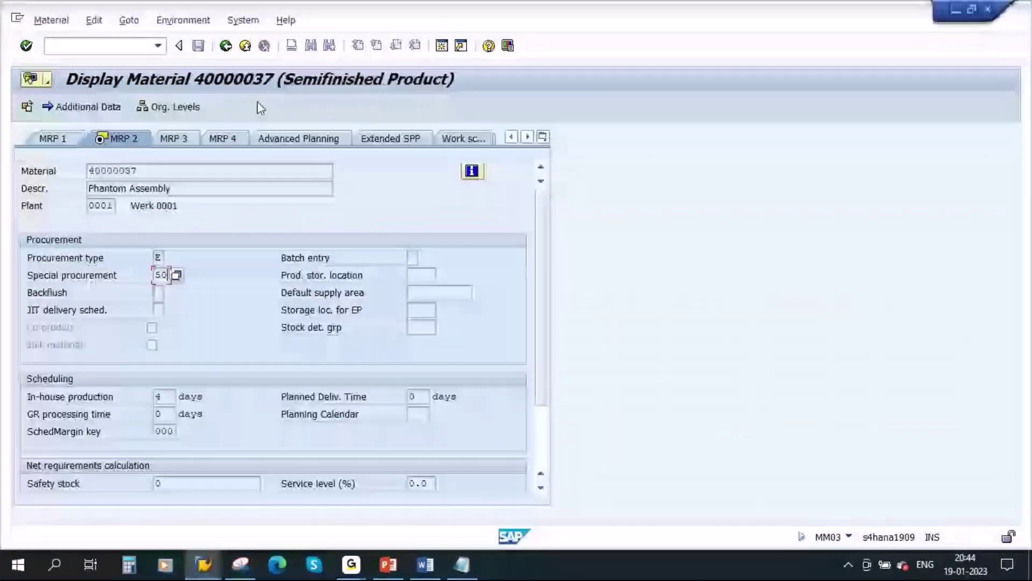
{"action": "left_click", "coordinate": [225, 46]}
{"action": "left_click", "coordinate": [226, 46]}
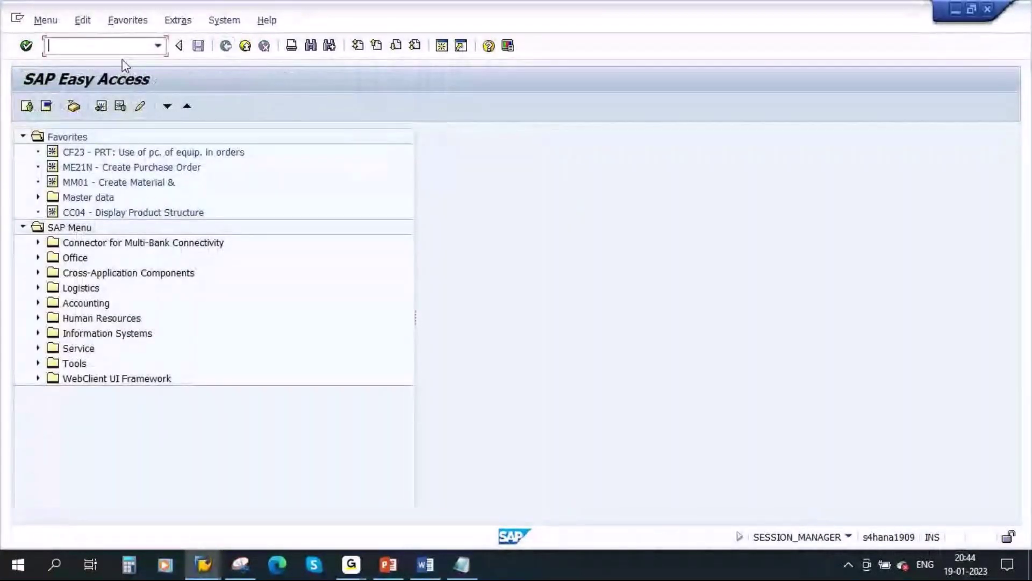
Load the MD04 stock/requirements list for material 50000010.
{"action": "type", "text": "md04"}
{"action": "key", "text": "Return"}
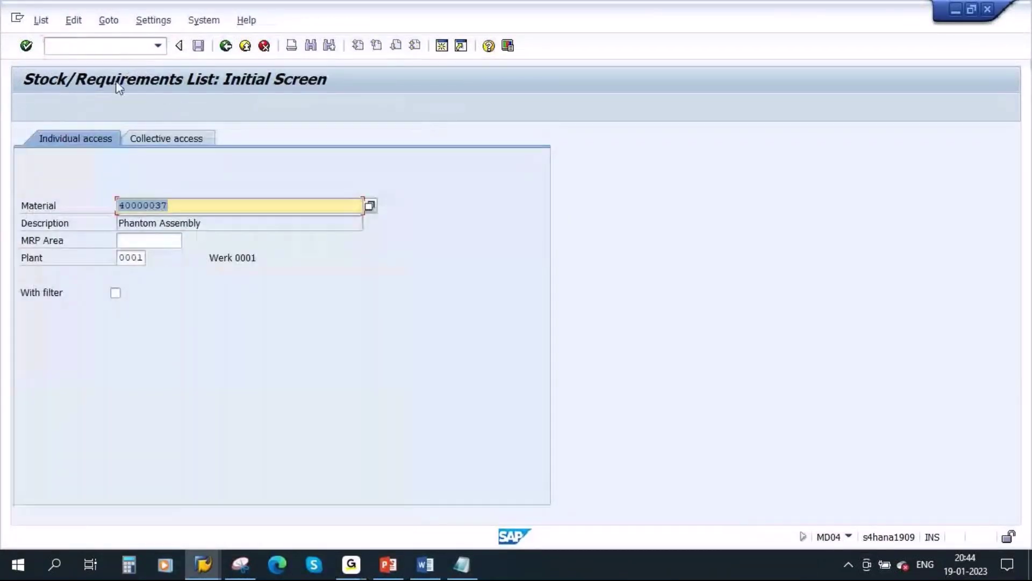
{"action": "left_click_drag", "start_coordinate": [196, 207], "coordinate": [93, 207]}
{"action": "type", "text": "50000010"}
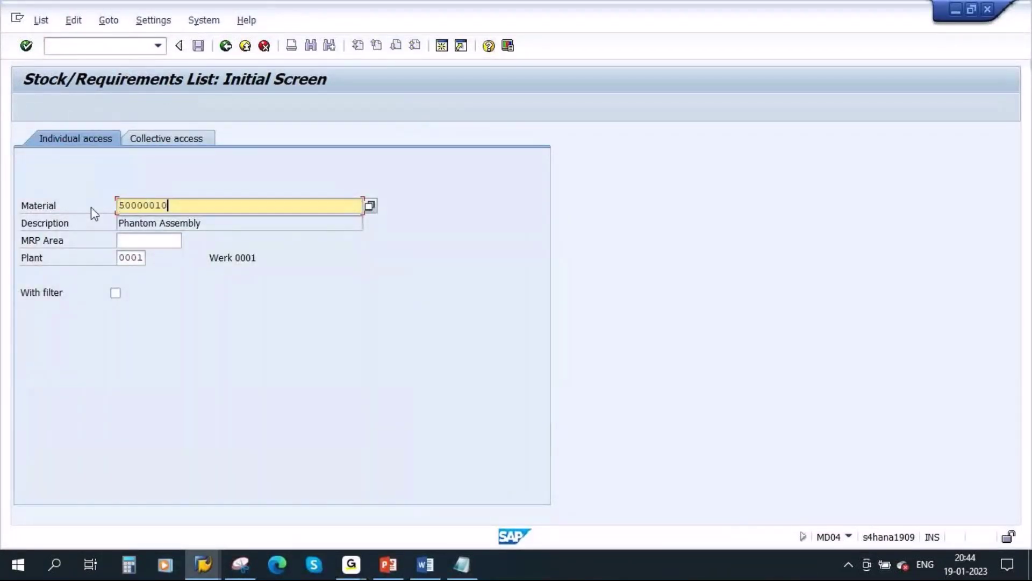
{"action": "key", "text": "Return"}
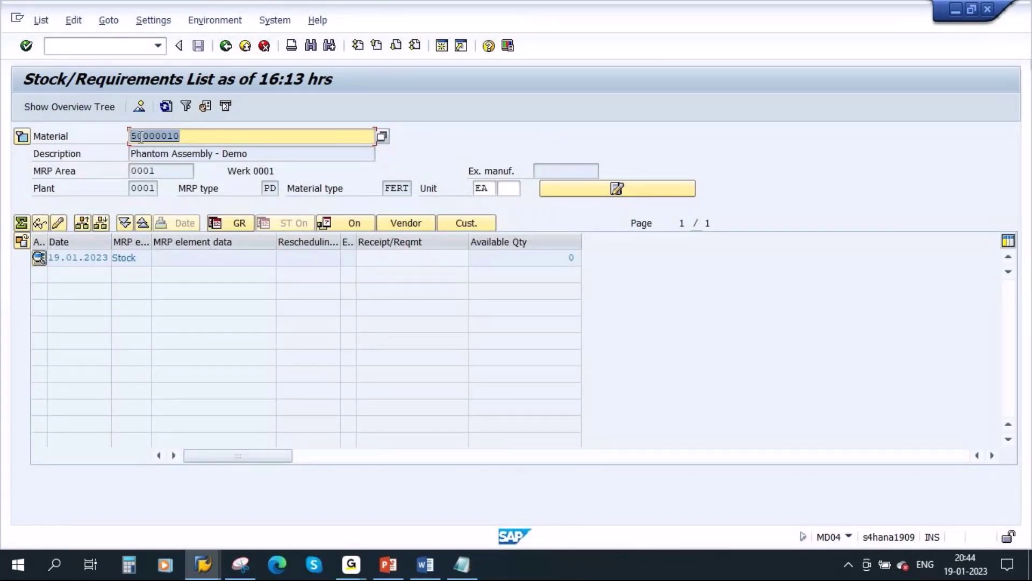
Review the MRP 3 and Work scheduling views of 50000010's material master, returning to MD04.
{"action": "double_click", "coordinate": [166, 136]}
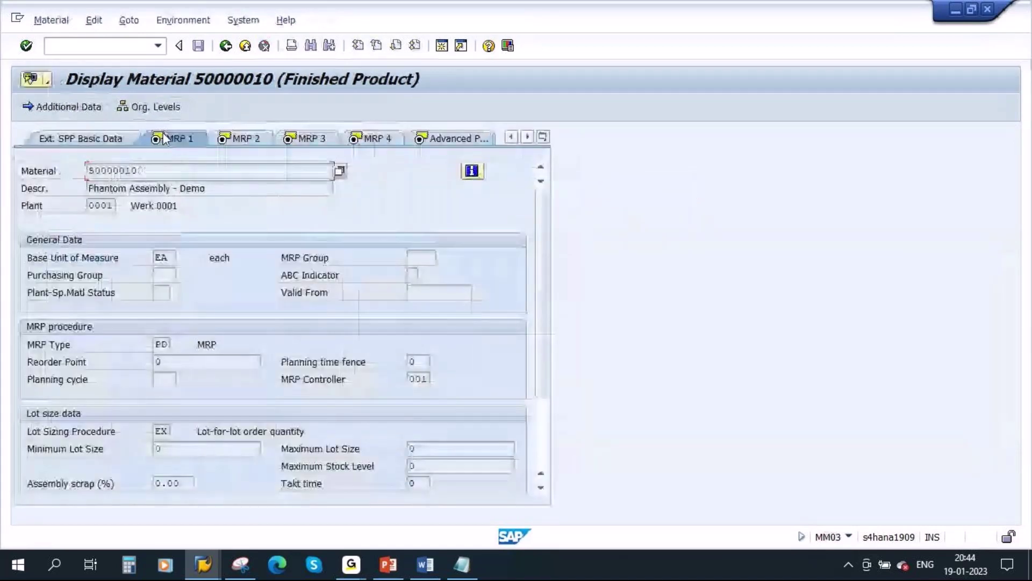
{"action": "left_click", "coordinate": [311, 145]}
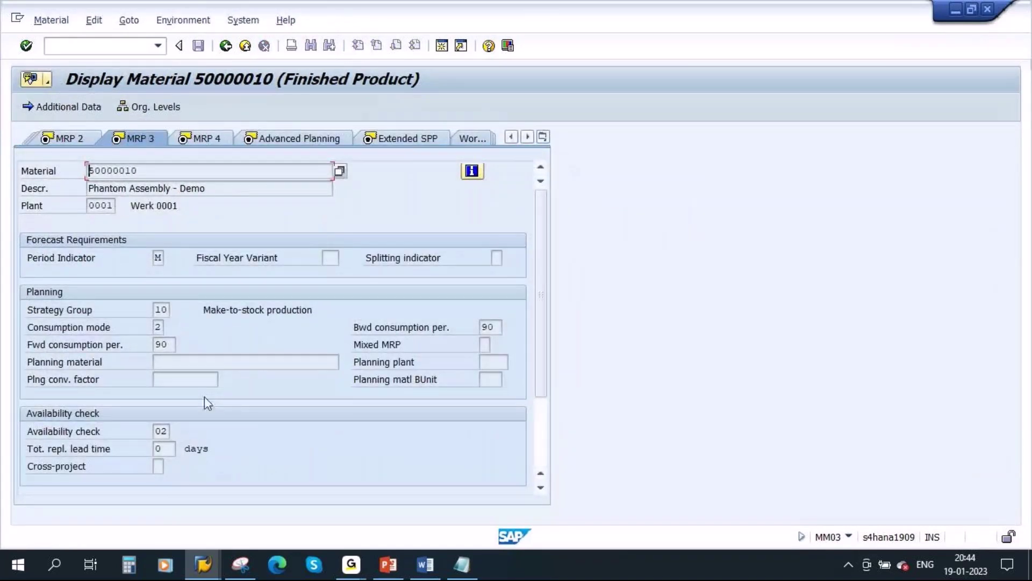
{"action": "left_click", "coordinate": [225, 48]}
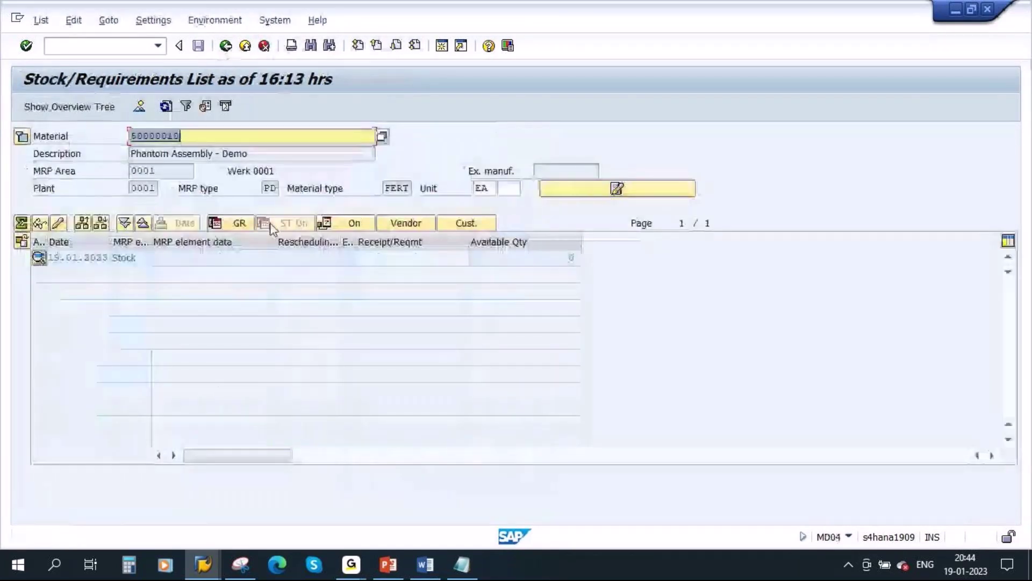
{"action": "double_click", "coordinate": [178, 136]}
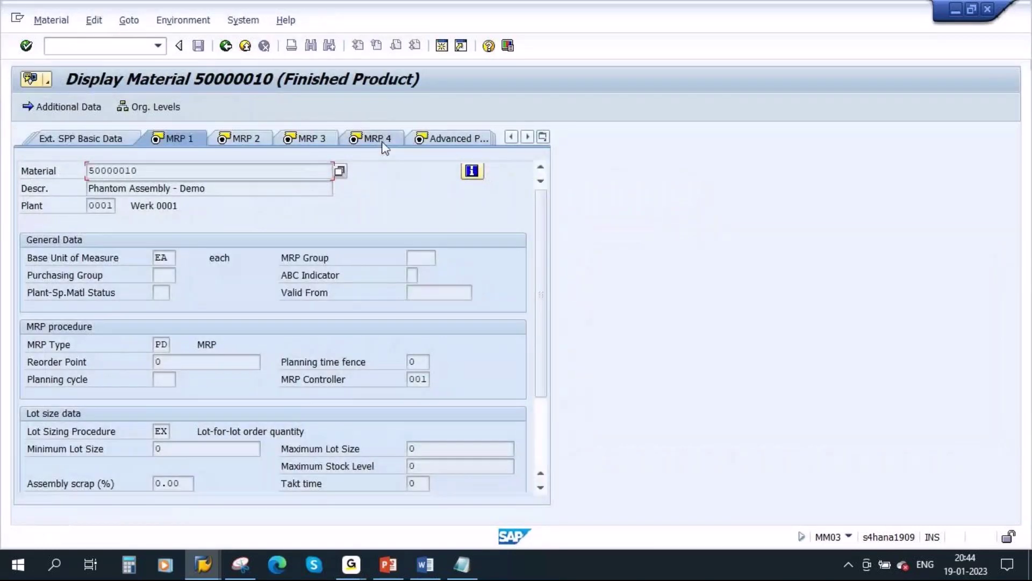
{"action": "left_click", "coordinate": [544, 137]}
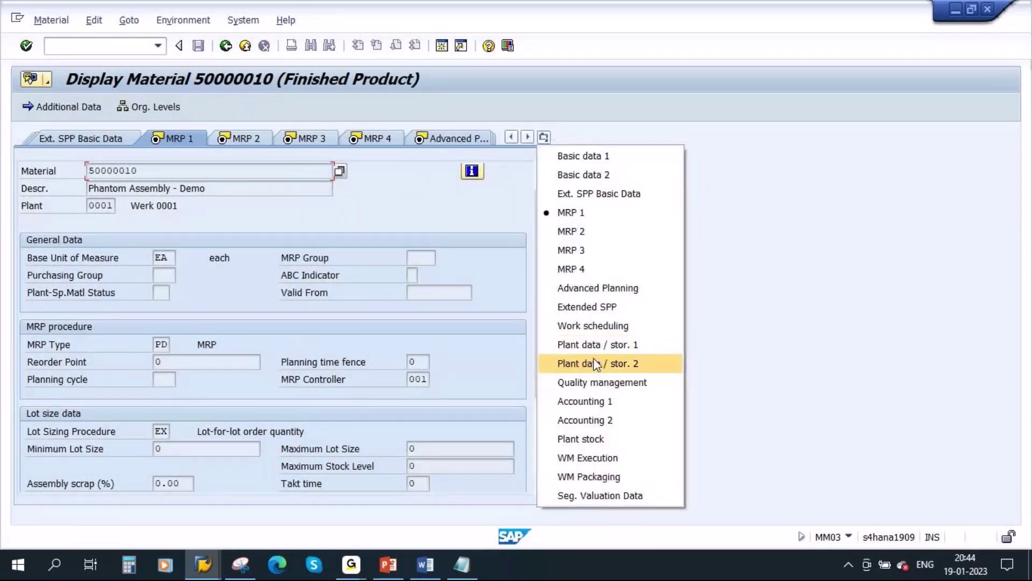
{"action": "left_click", "coordinate": [594, 325]}
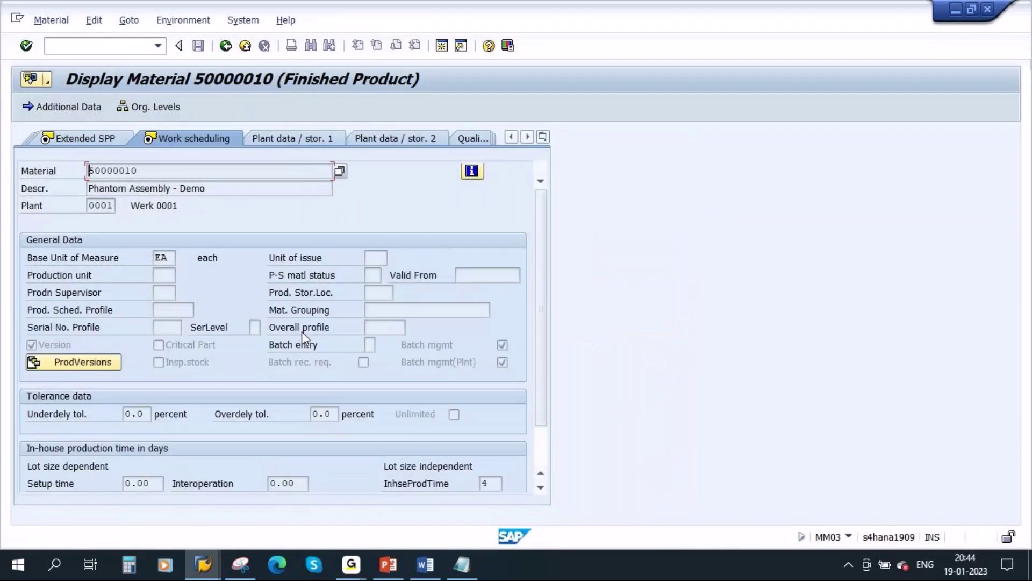
{"action": "left_click", "coordinate": [226, 45]}
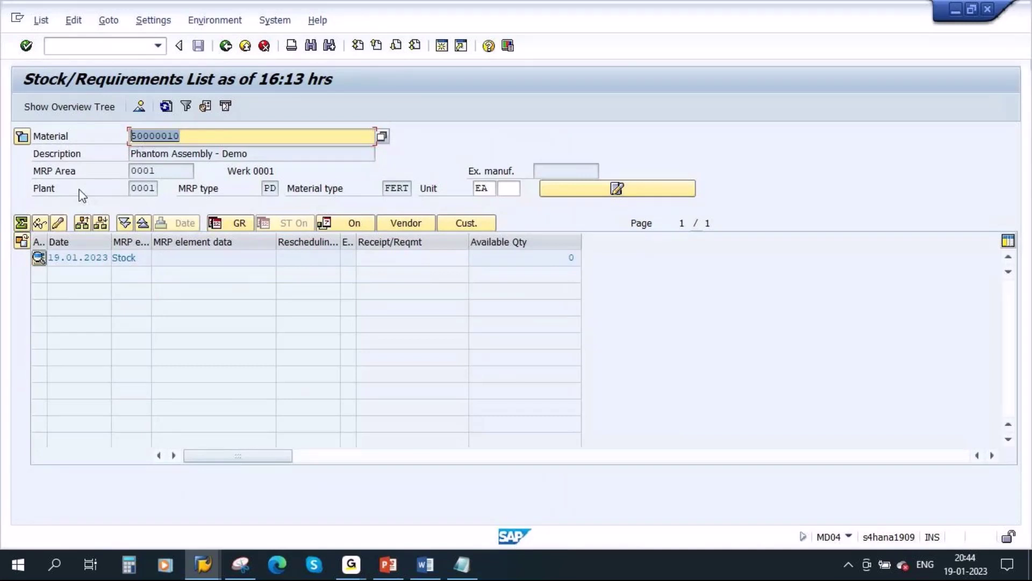
{"action": "key", "text": "Left"}
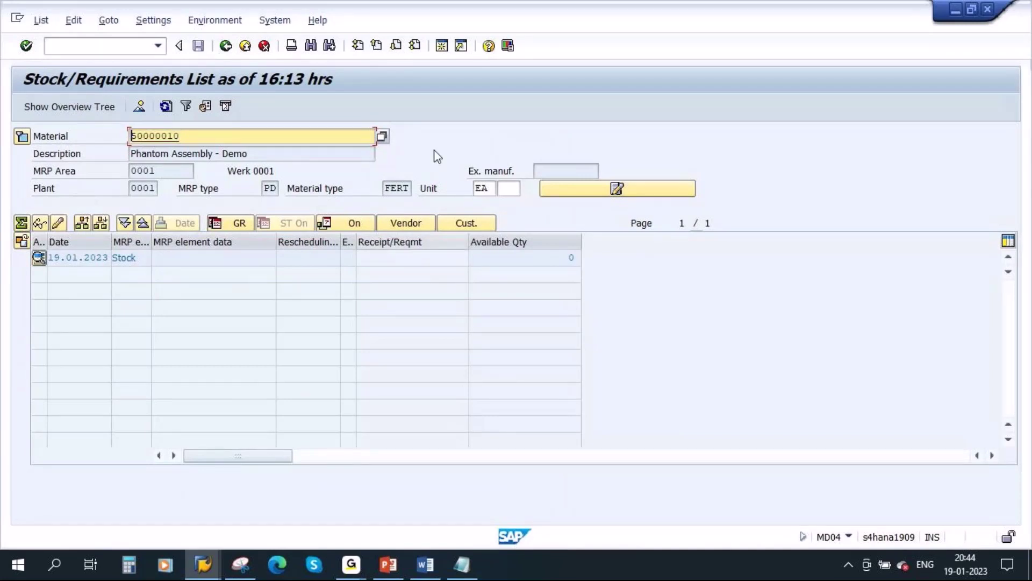
In a new session, enter 100 for material 50000010 in period M 02.2023 via MD61 and save.
{"action": "left_click", "coordinate": [204, 562]}
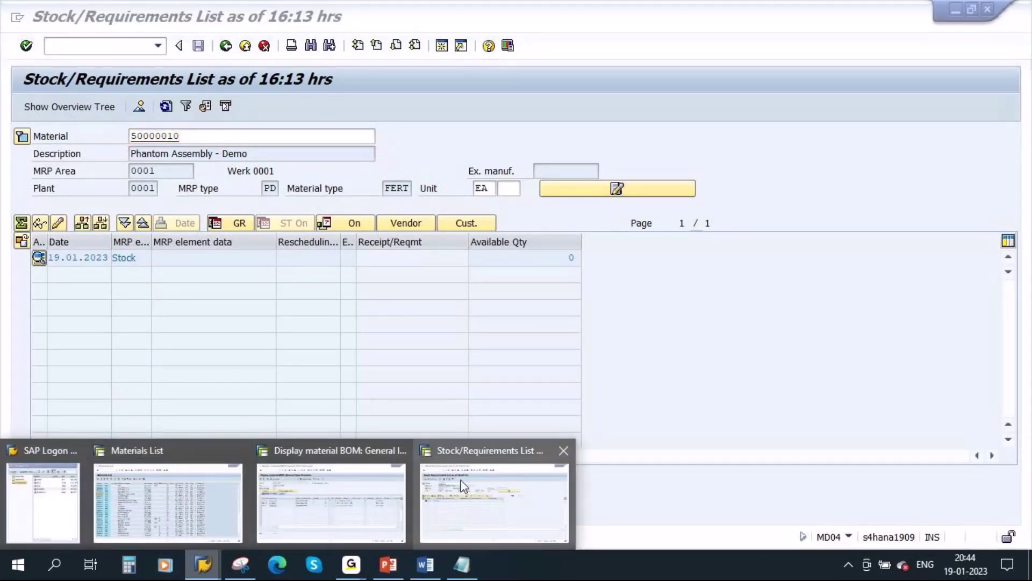
{"action": "left_click", "coordinate": [516, 479]}
{"action": "left_click", "coordinate": [441, 46]}
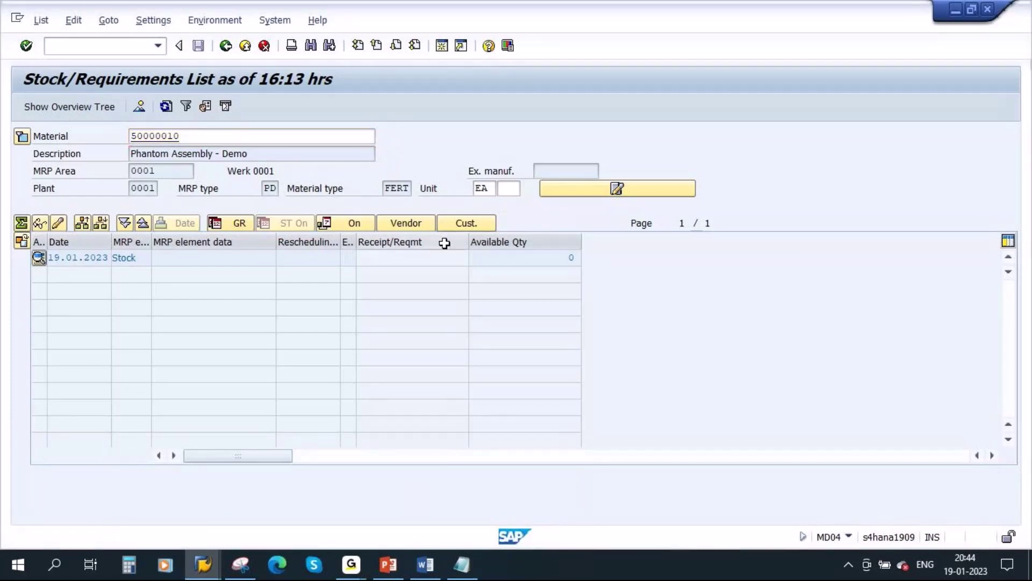
{"action": "type", "text": "md"}
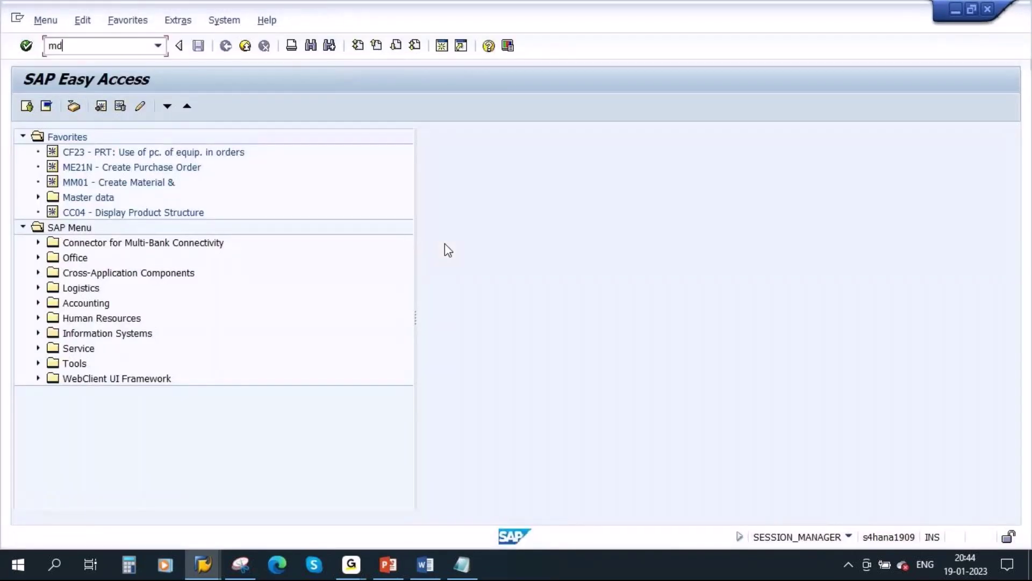
{"action": "type", "text": "61"}
{"action": "key", "text": "Return"}
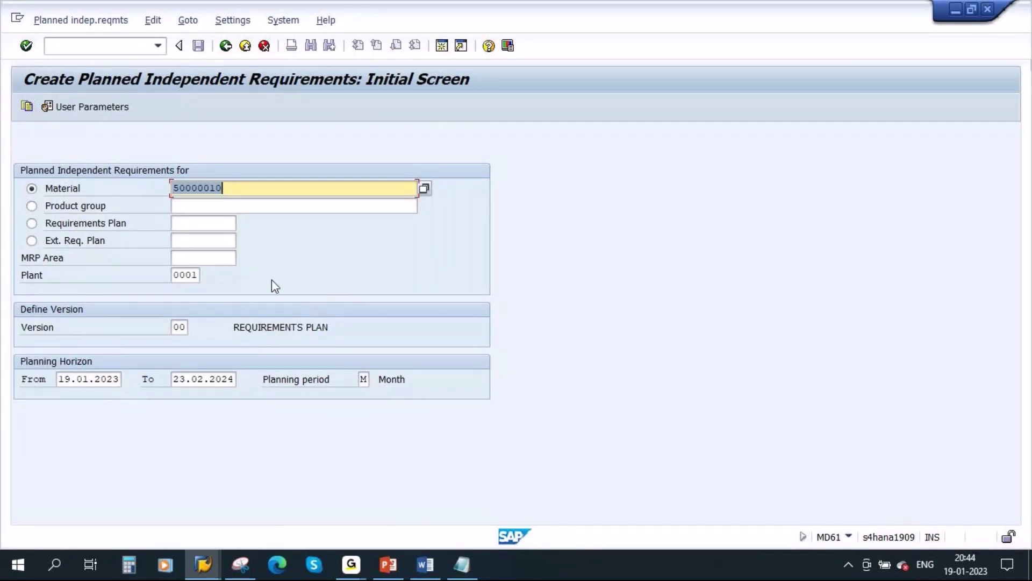
{"action": "key", "text": "Return"}
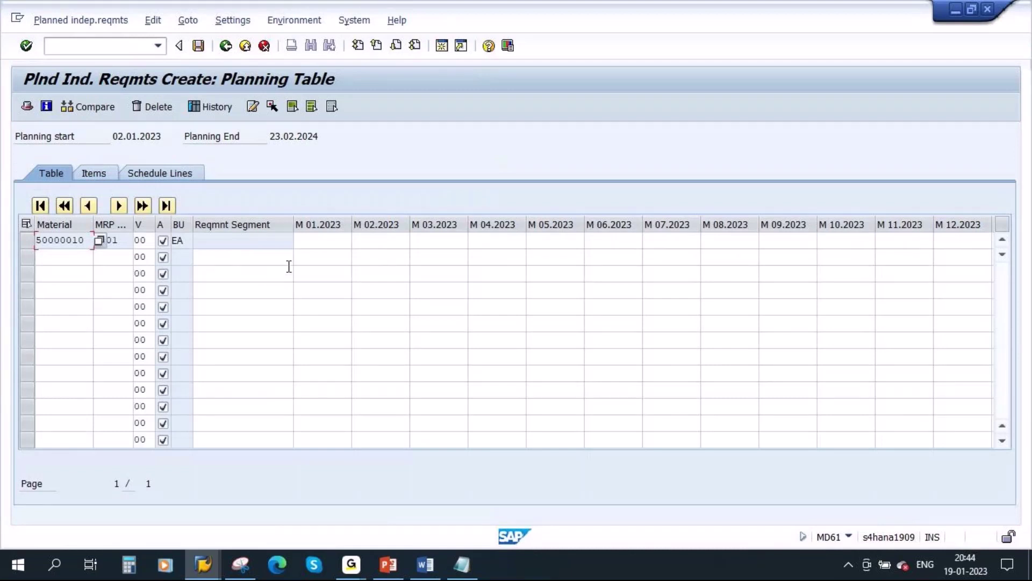
{"action": "left_click", "coordinate": [382, 243]}
{"action": "type", "text": "100"}
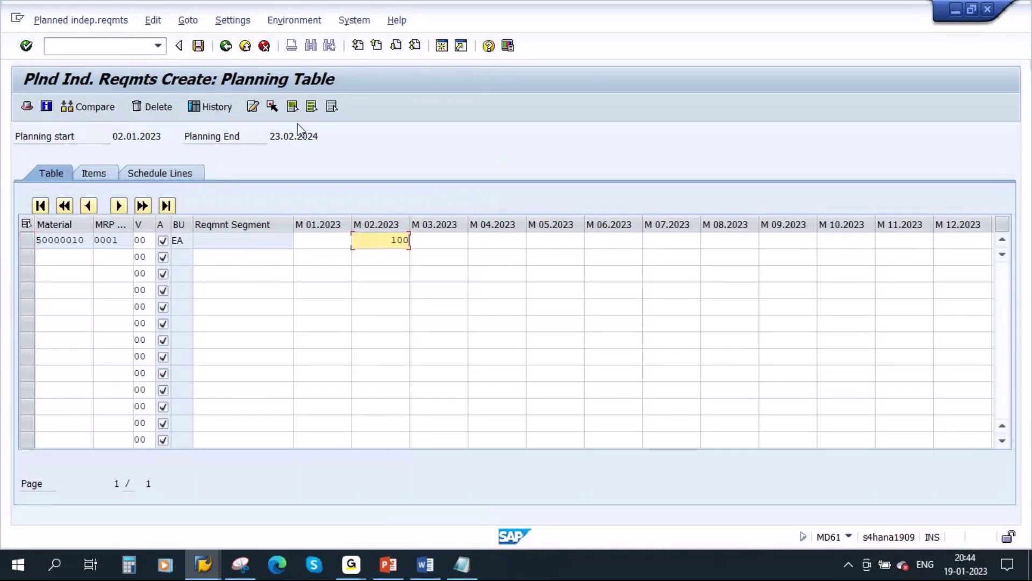
{"action": "left_click", "coordinate": [198, 46]}
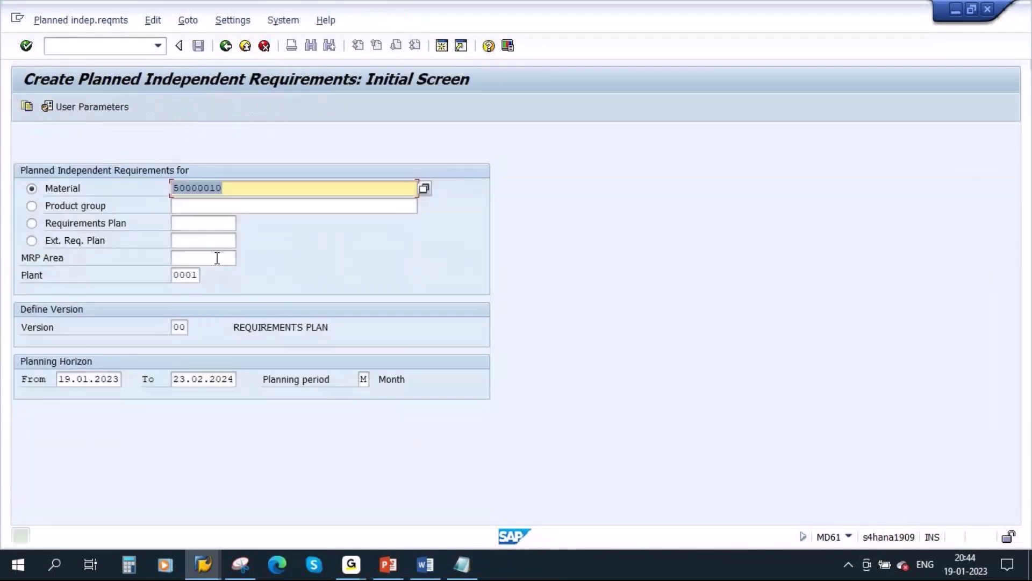
{"action": "left_click", "coordinate": [198, 570]}
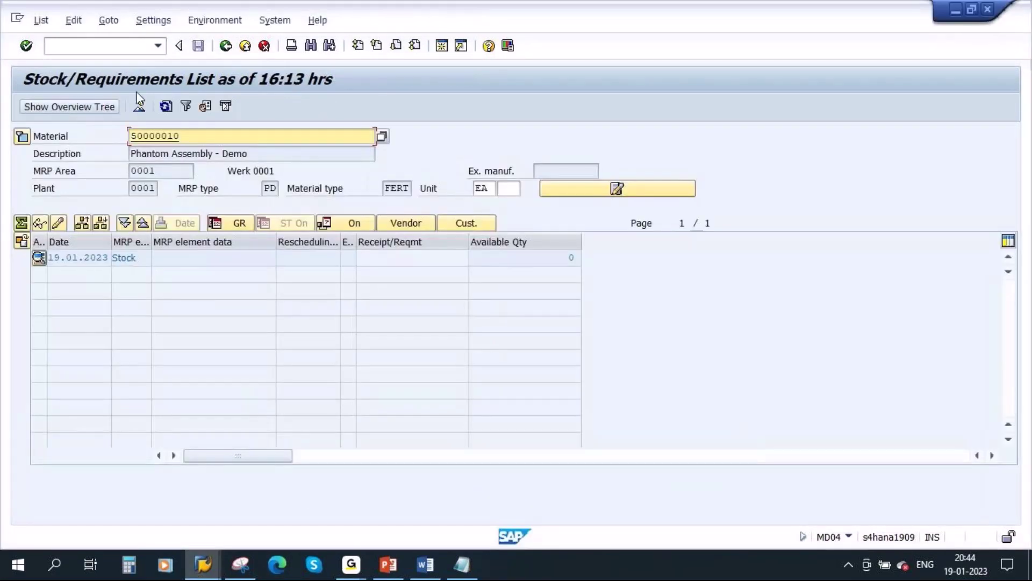
Refresh MD04 for 50000010 and check the new IndReq line of 100- dated 01.02.2023.
{"action": "left_click", "coordinate": [165, 107]}
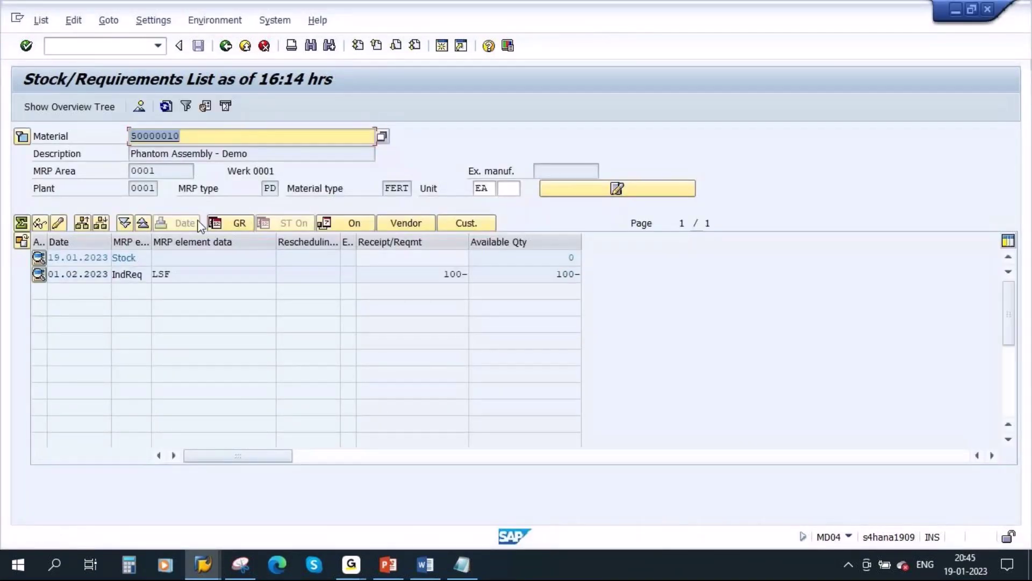
{"action": "left_click", "coordinate": [444, 273]}
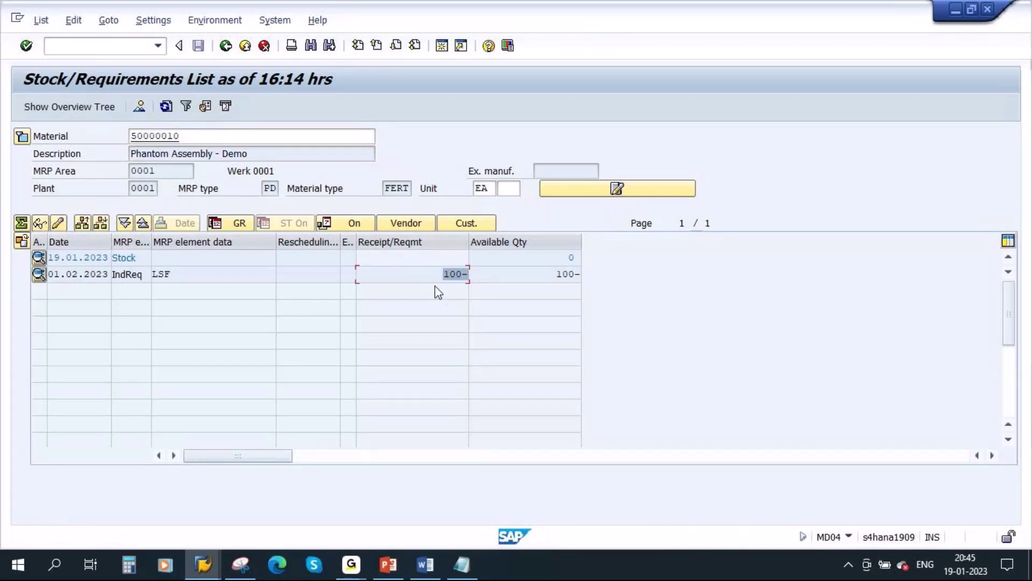
{"action": "left_click", "coordinate": [443, 274]}
{"action": "left_click", "coordinate": [181, 137]}
{"action": "double_click", "coordinate": [182, 138]}
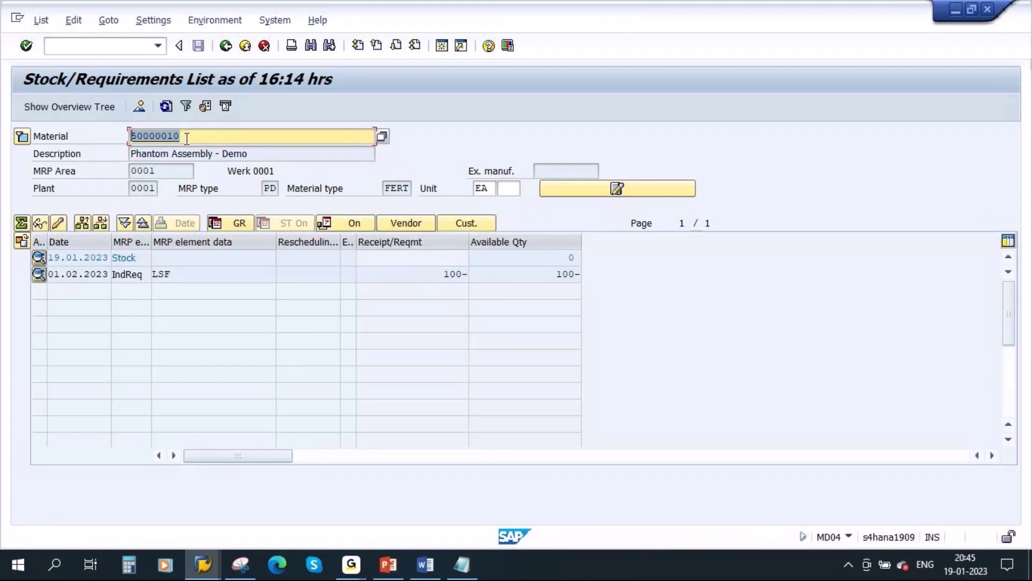
{"action": "double_click", "coordinate": [447, 274]}
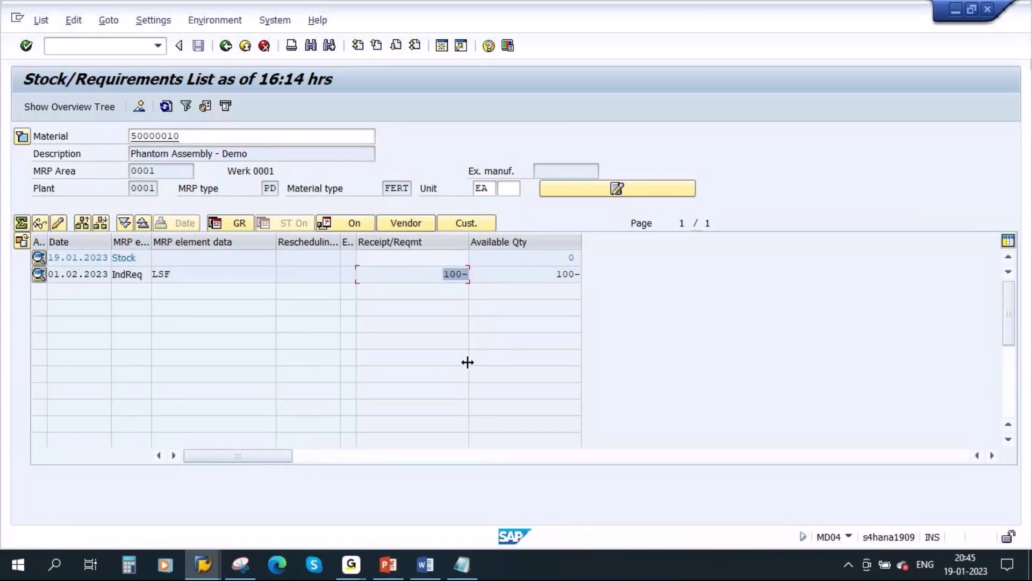
{"action": "left_click", "coordinate": [202, 564]}
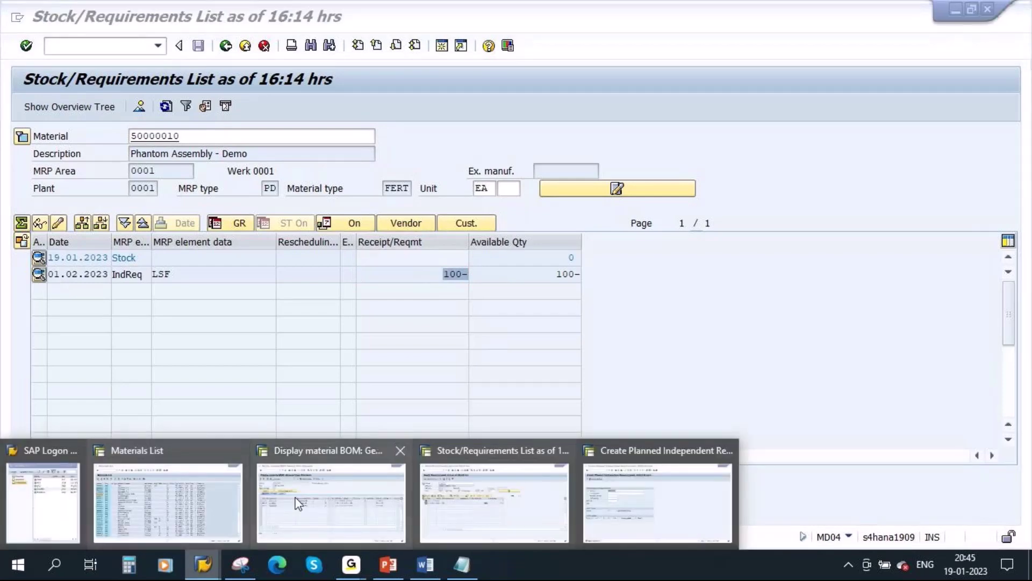
Check the quantities of BOM items 0020 and 0030 of 50000010, then bring up the Adv BOM Functions slides.
{"action": "left_click", "coordinate": [321, 484]}
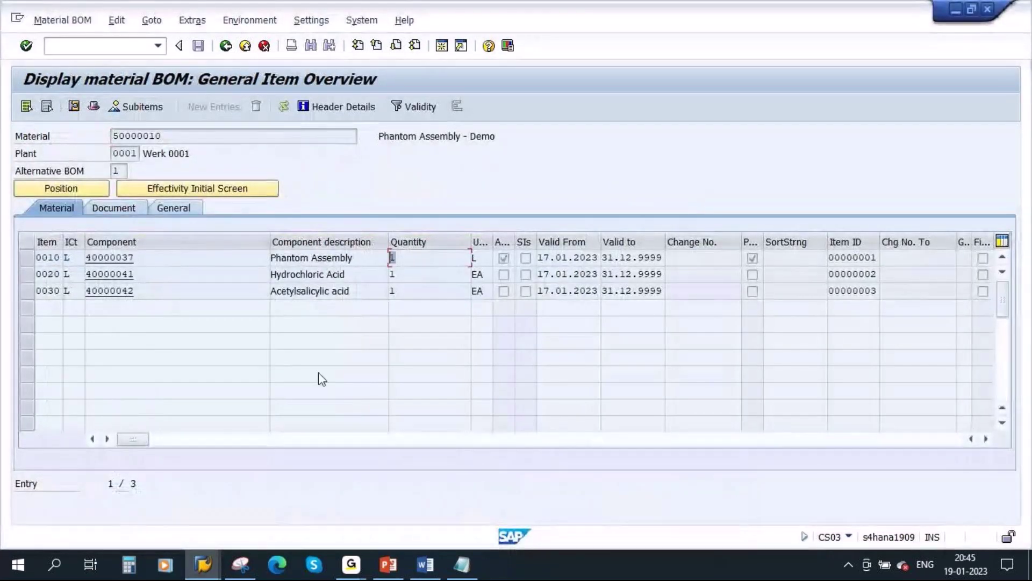
{"action": "left_click", "coordinate": [393, 274]}
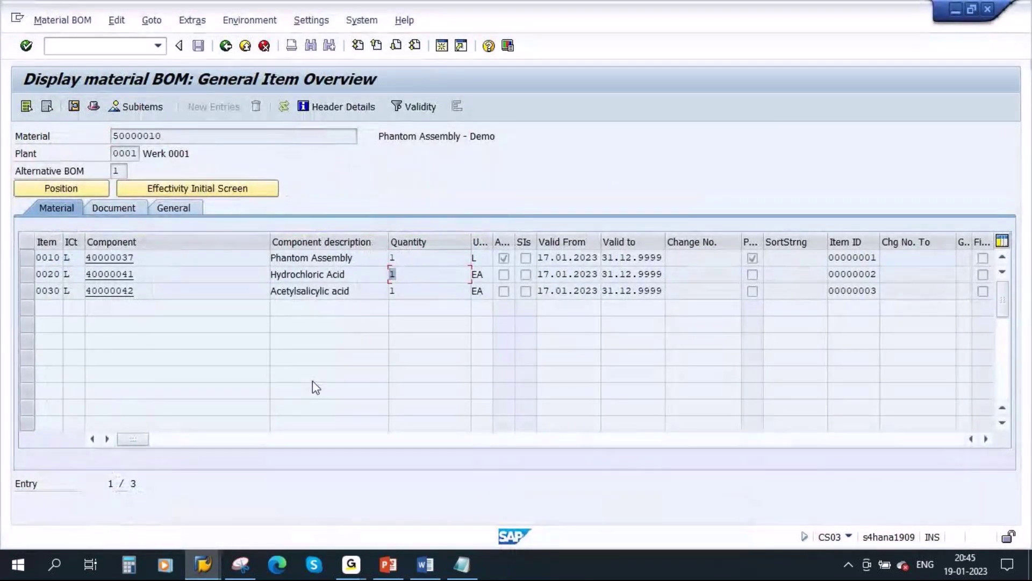
{"action": "key", "text": "Down"}
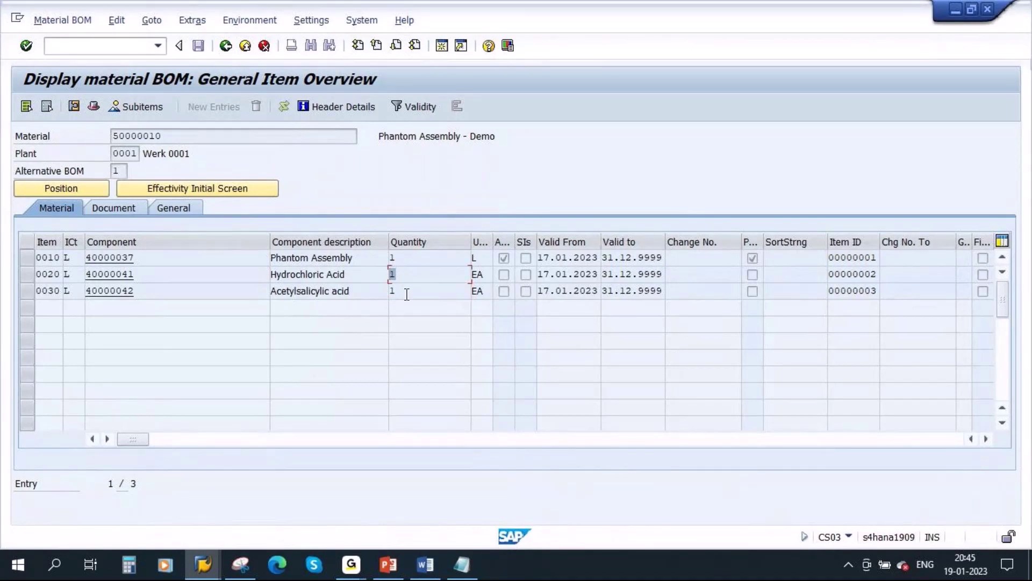
{"action": "left_click", "coordinate": [386, 565]}
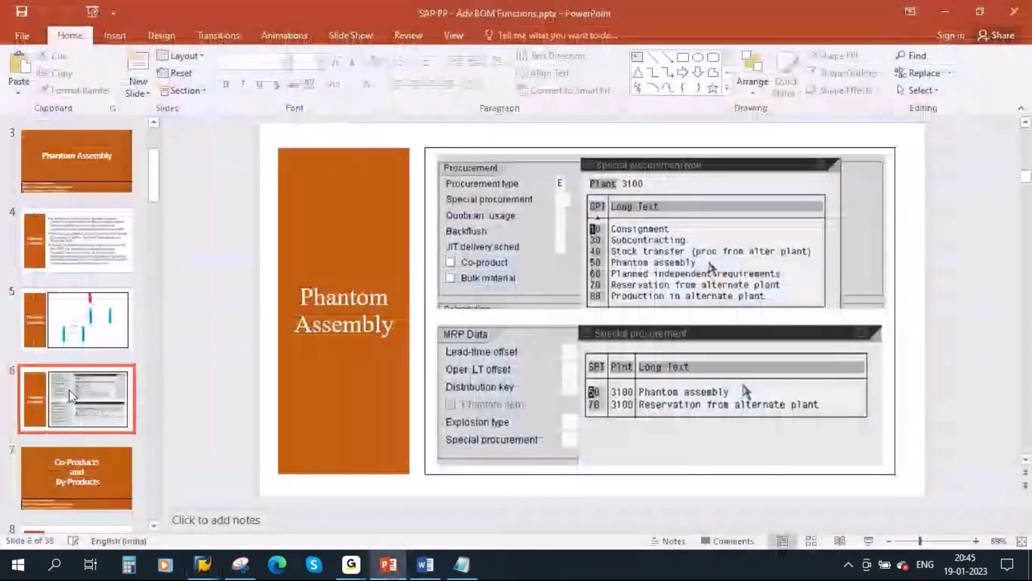
View the phantom assembly dependent-requirements diagram on slide 5, then return to the SAP BOM.
{"action": "key", "text": "Page_Up"}
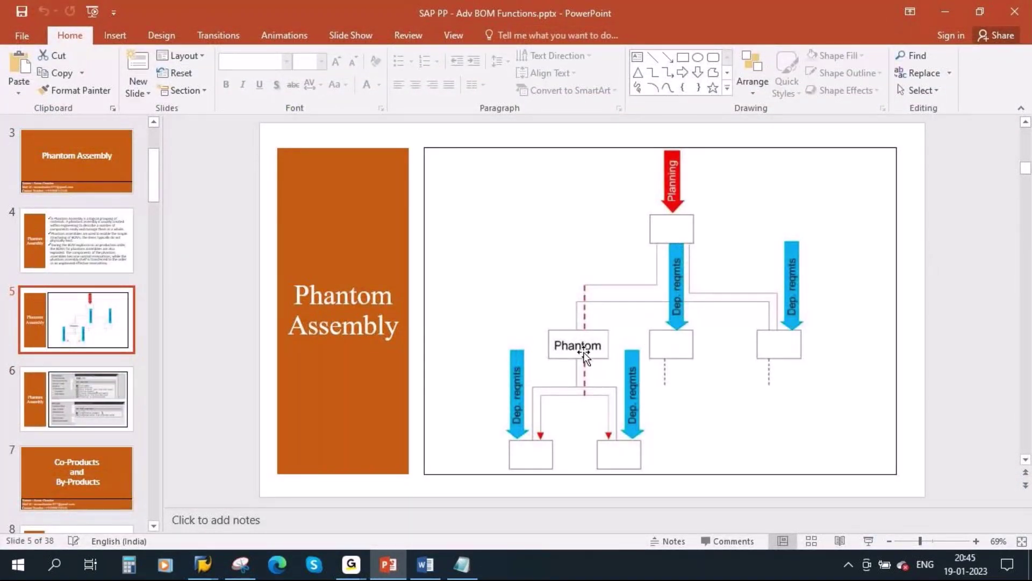
{"action": "key", "text": "alt+Tab"}
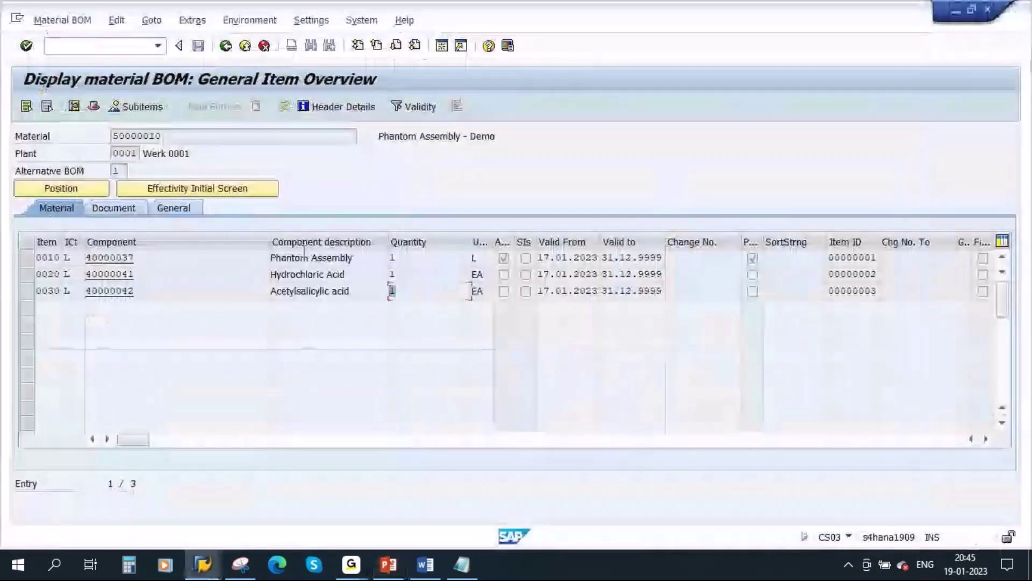
Open item 0010 as an assembly to list phantom 40000037's components, Nitric Acid and Sulphuric Acid.
{"action": "left_click_drag", "start_coordinate": [354, 258], "coordinate": [258, 259]}
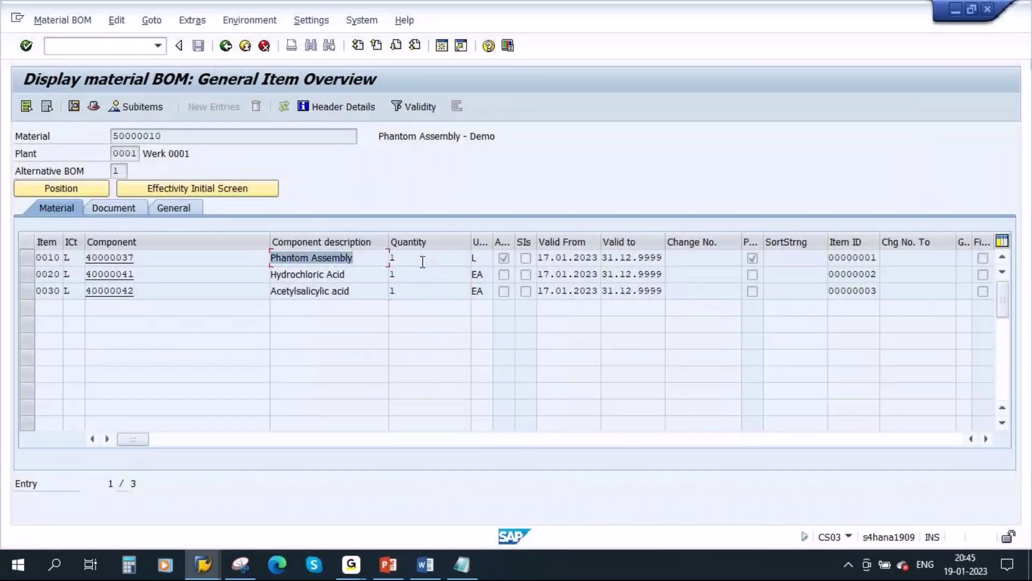
{"action": "double_click", "coordinate": [504, 259]}
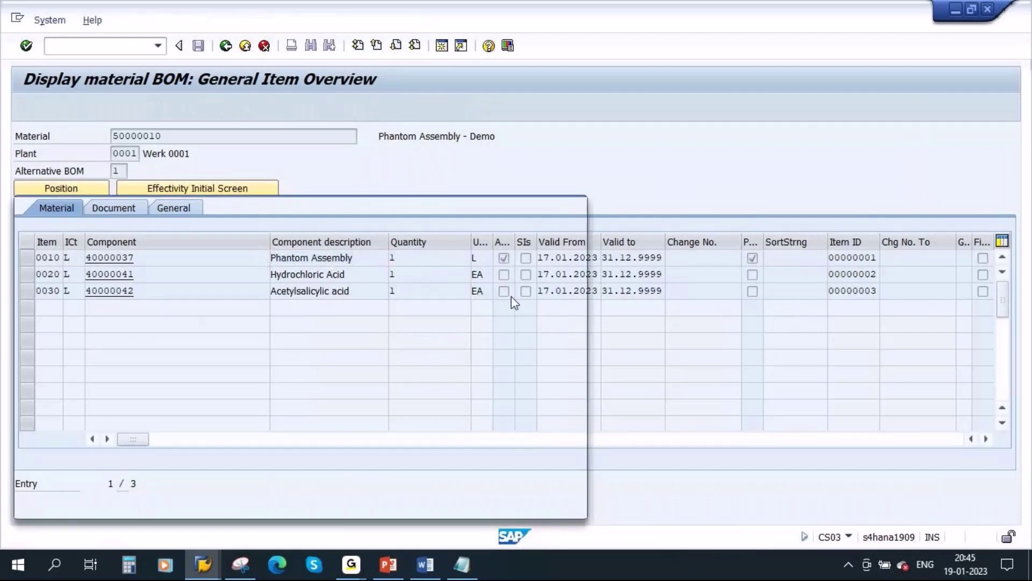
{"action": "left_click_drag", "start_coordinate": [291, 212], "coordinate": [480, 161]}
{"action": "left_click", "coordinate": [698, 449]}
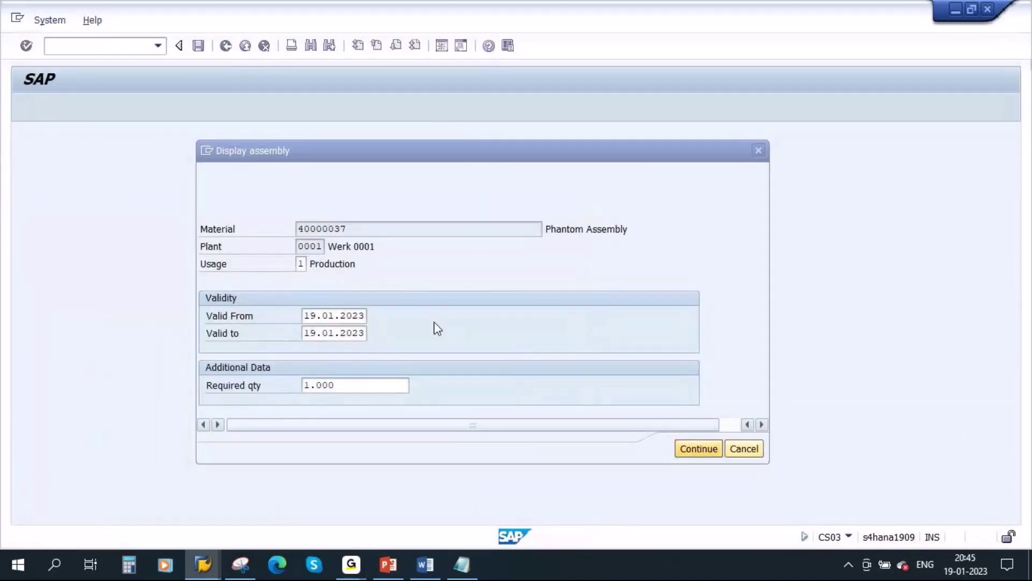
Snip the 40000037 BOM screen with Snipping Tool, then go back to BOM 50000010.
{"action": "left_click", "coordinate": [248, 566]}
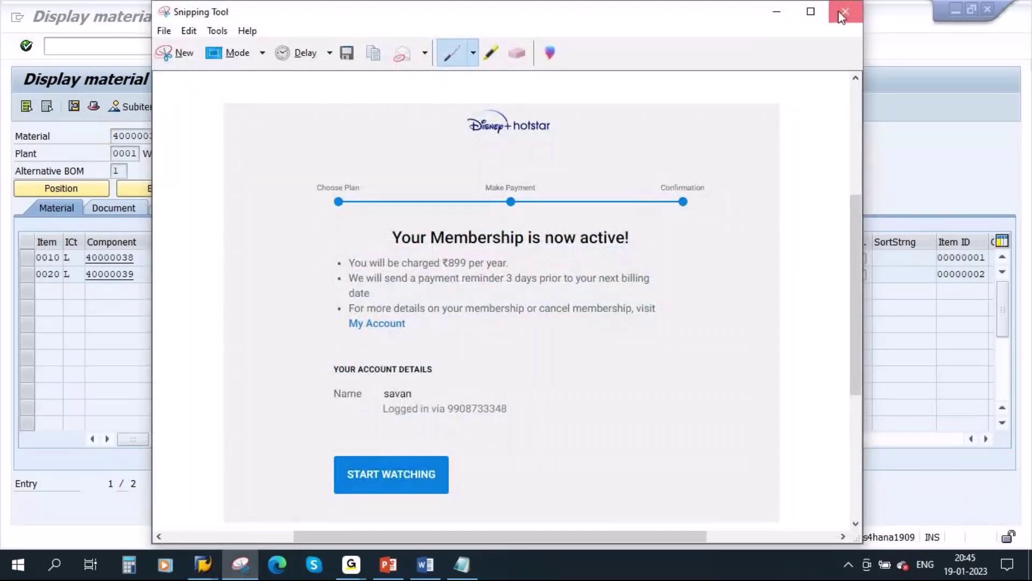
{"action": "left_click", "coordinate": [240, 565]}
{"action": "left_click", "coordinate": [240, 565]}
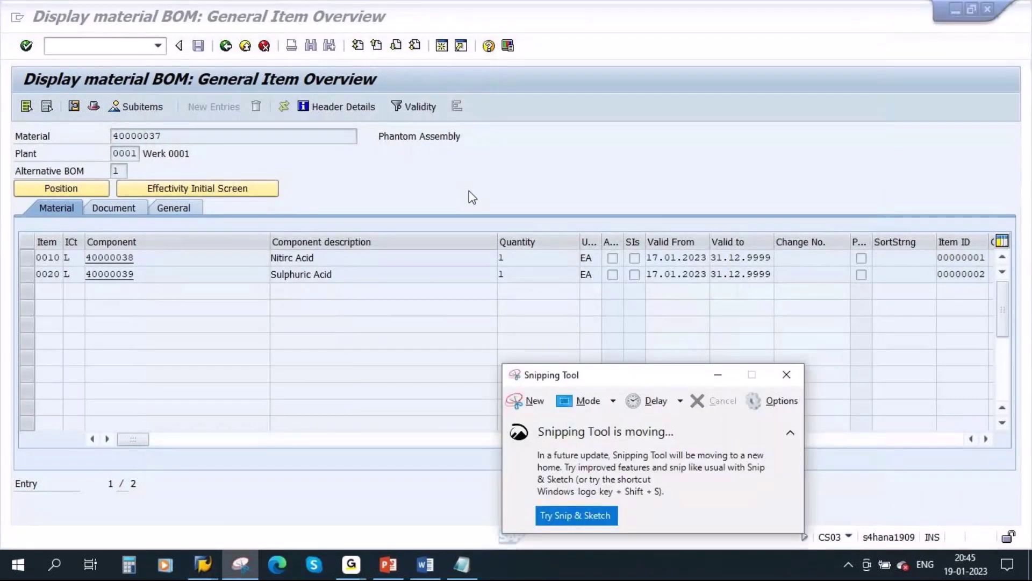
{"action": "left_click", "coordinate": [527, 402]}
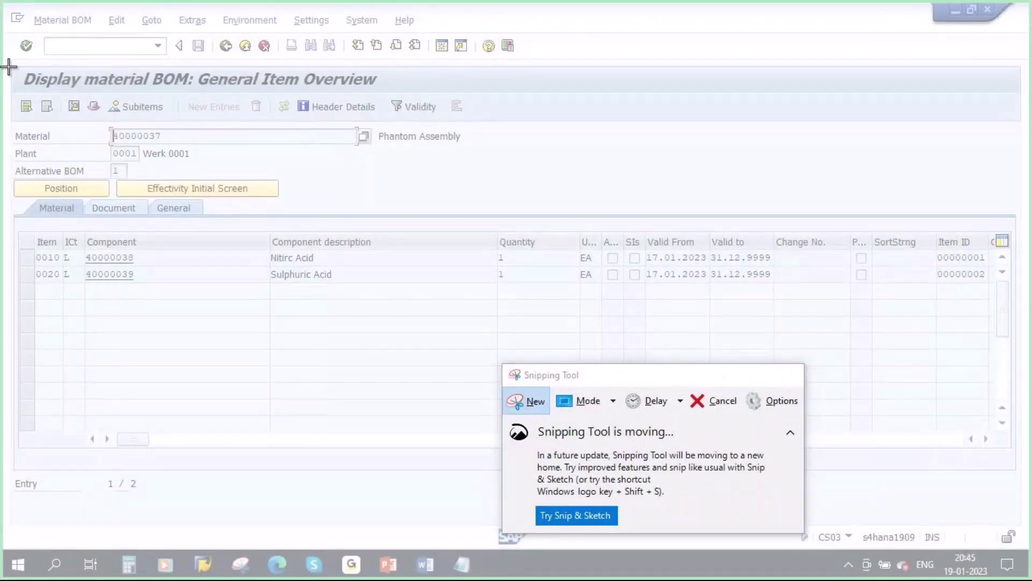
{"action": "left_click_drag", "start_coordinate": [9, 67], "coordinate": [789, 341]}
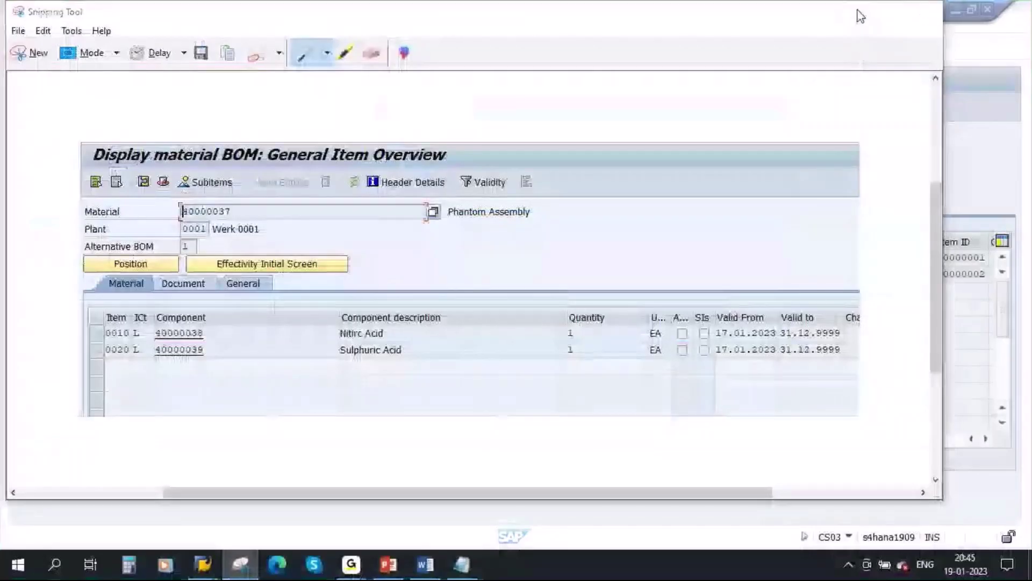
{"action": "left_click", "coordinate": [856, 14]}
{"action": "left_click", "coordinate": [226, 47]}
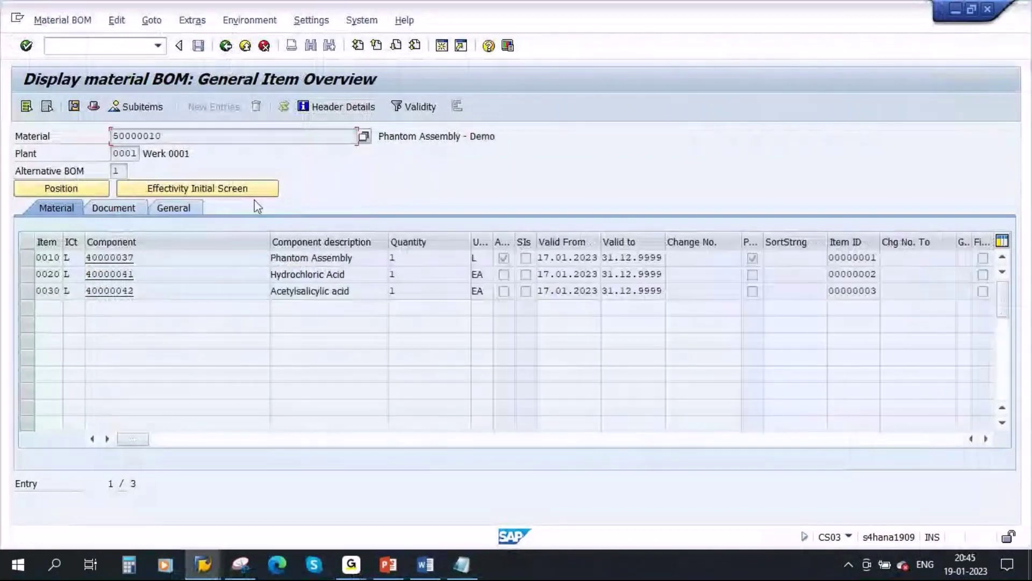
Return to SAP Easy Access and start MRP Live with MD01N.
{"action": "mouse_move", "coordinate": [234, 574]}
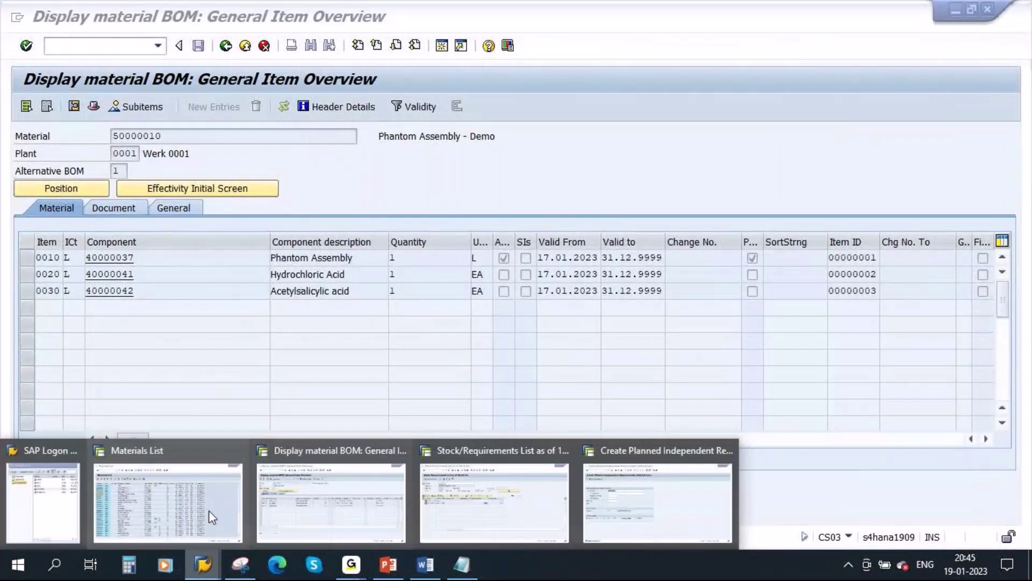
{"action": "left_click", "coordinate": [658, 483]}
{"action": "left_click", "coordinate": [225, 45]}
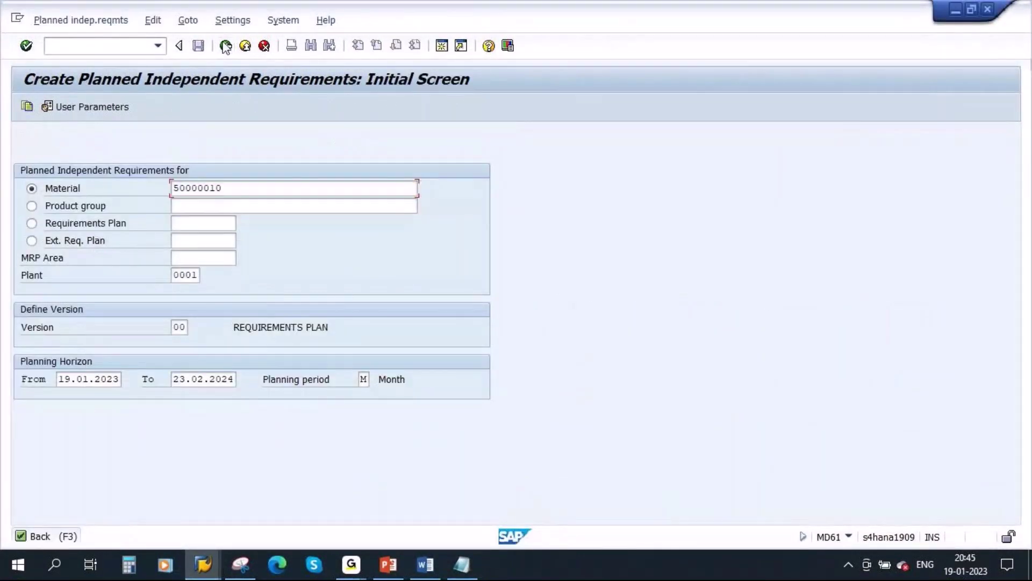
{"action": "type", "text": "md"}
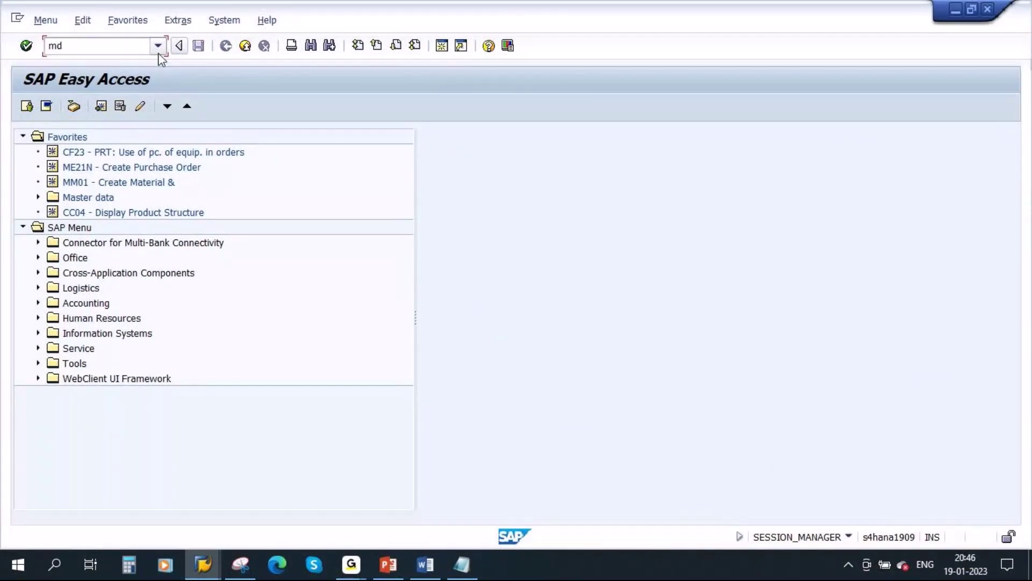
{"action": "type", "text": "01n"}
{"action": "key", "text": "Return"}
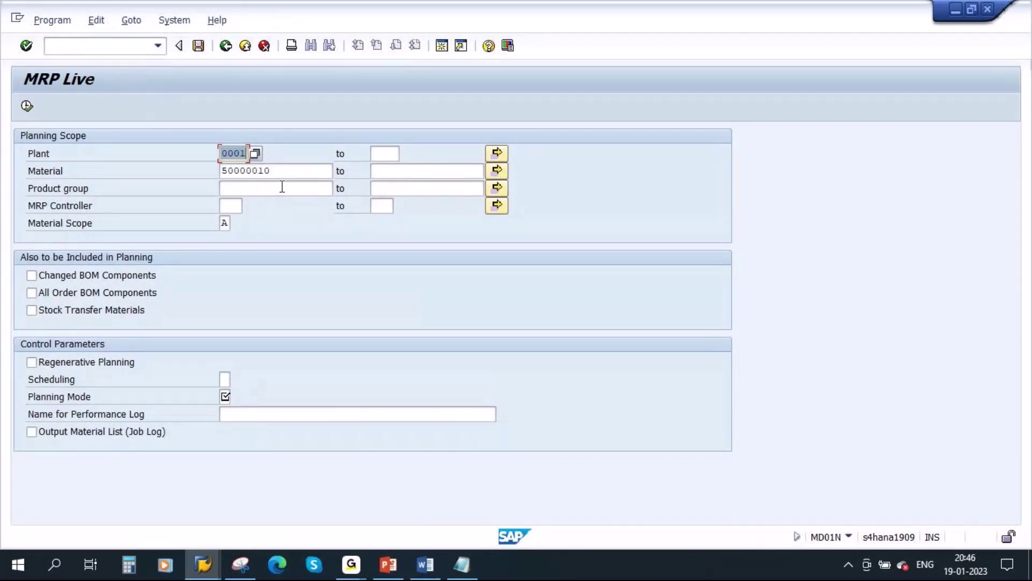
Glance at the 50000010 stock/requirements list, then select the material number in MRP Live.
{"action": "mouse_move", "coordinate": [204, 564]}
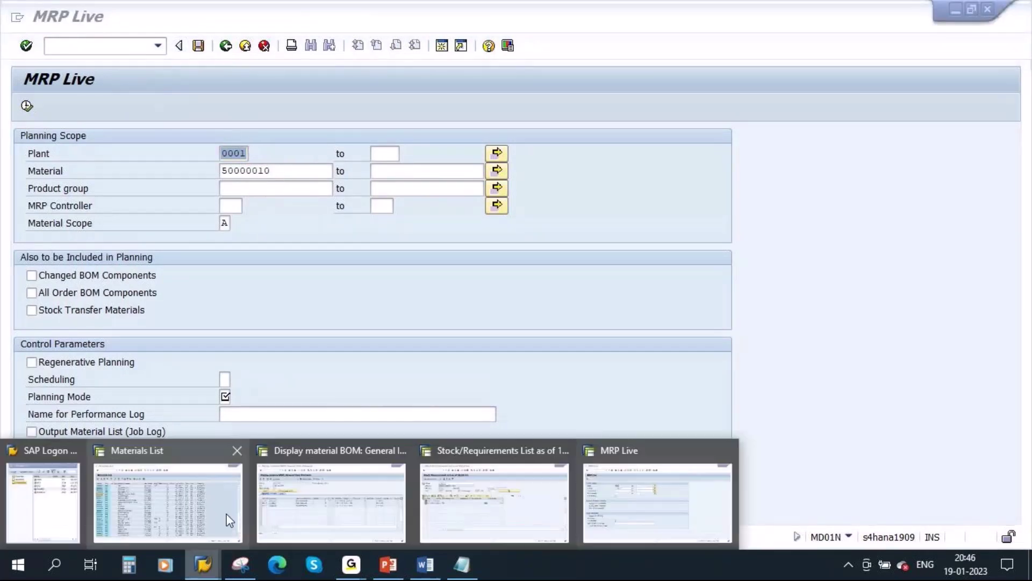
{"action": "left_click", "coordinate": [495, 475]}
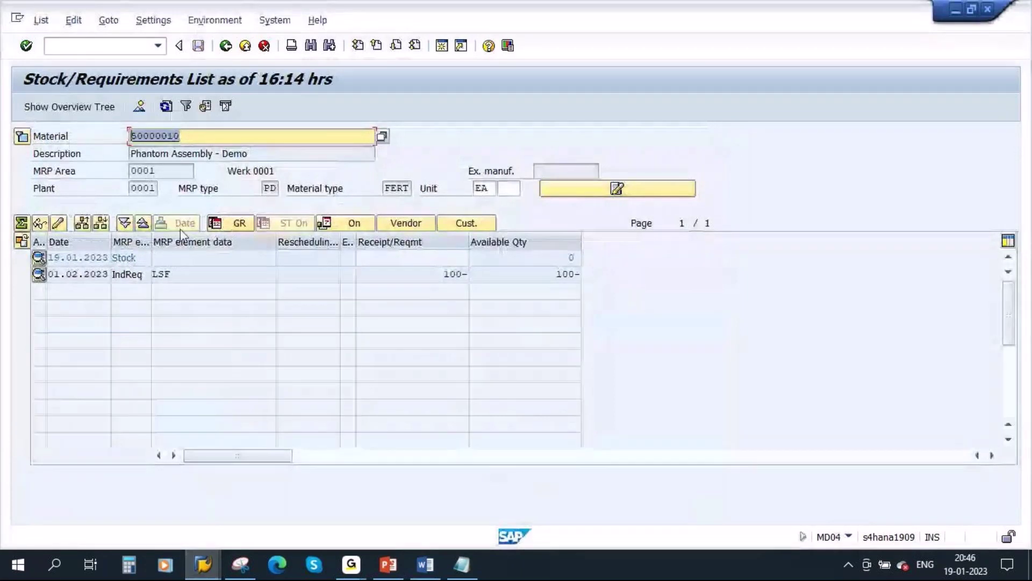
{"action": "key", "text": "alt+Tab"}
{"action": "left_click_drag", "start_coordinate": [246, 171], "coordinate": [265, 176]}
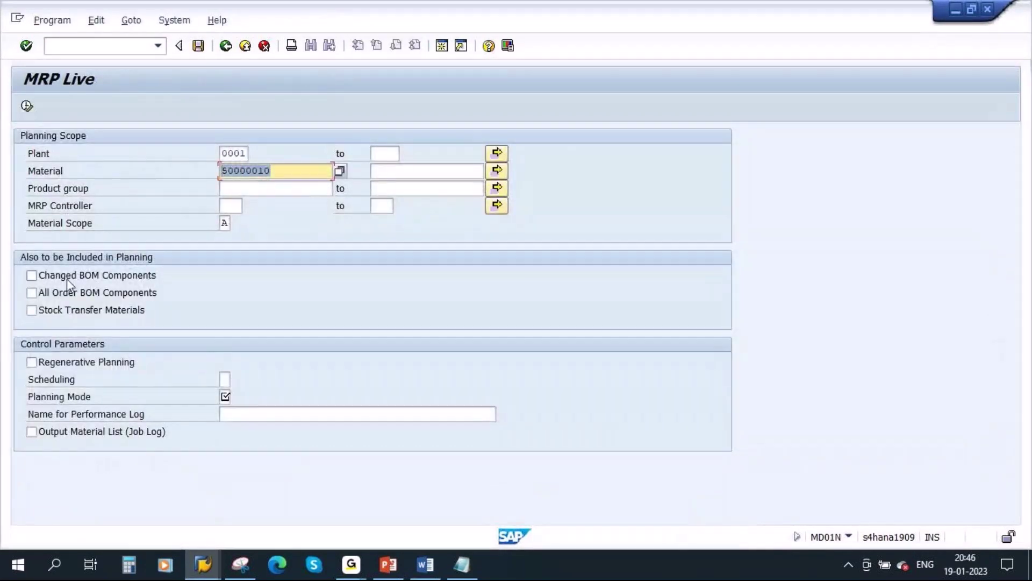
Run MRP Live for 50000010 with Changed BOM Components, basic-date scheduling 1 and planning mode 1 (Adapt Planning Data).
{"action": "left_click", "coordinate": [67, 279]}
{"action": "left_click", "coordinate": [224, 380]}
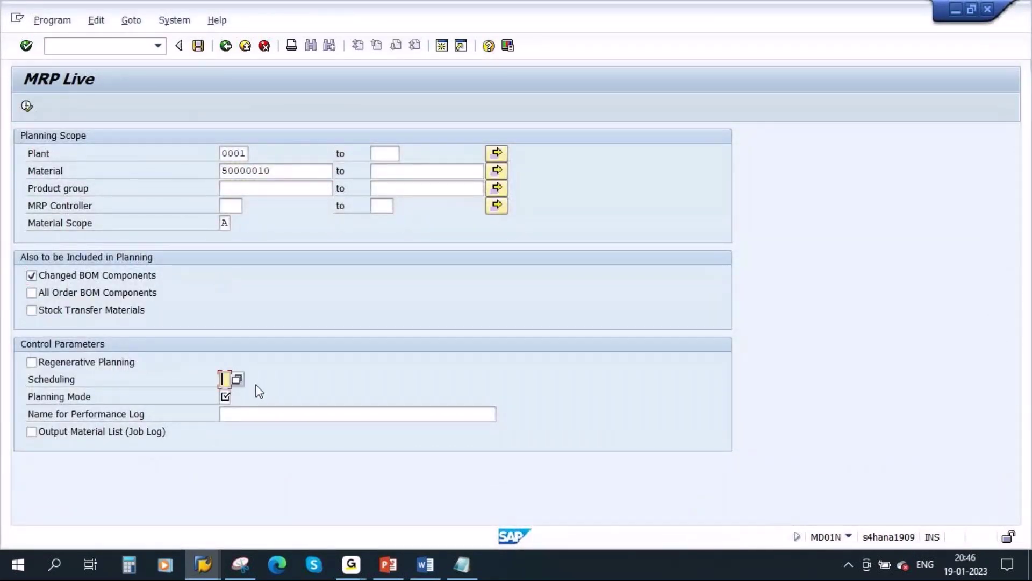
{"action": "key", "text": "F4"}
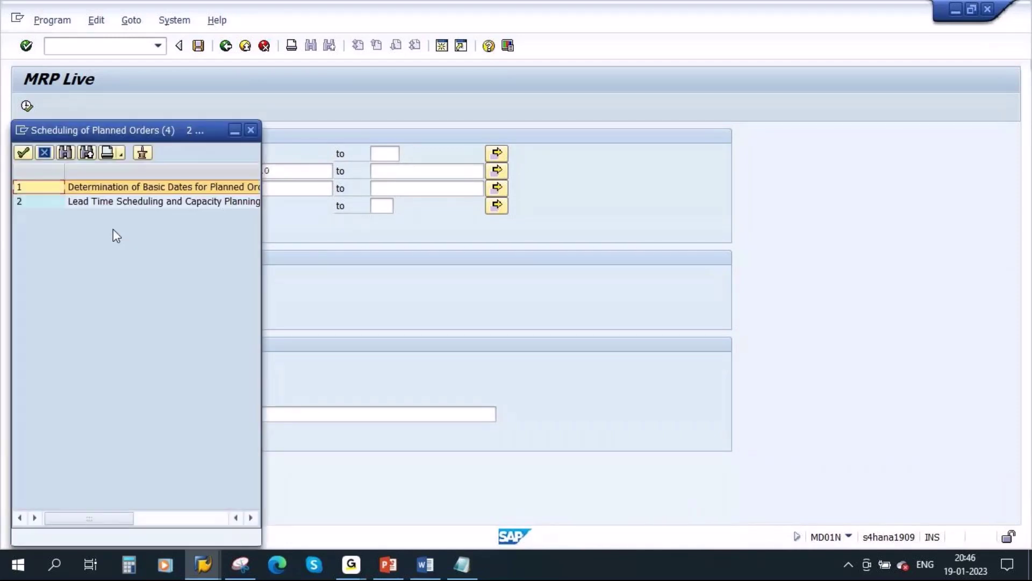
{"action": "double_click", "coordinate": [140, 186]}
{"action": "left_click", "coordinate": [239, 397]}
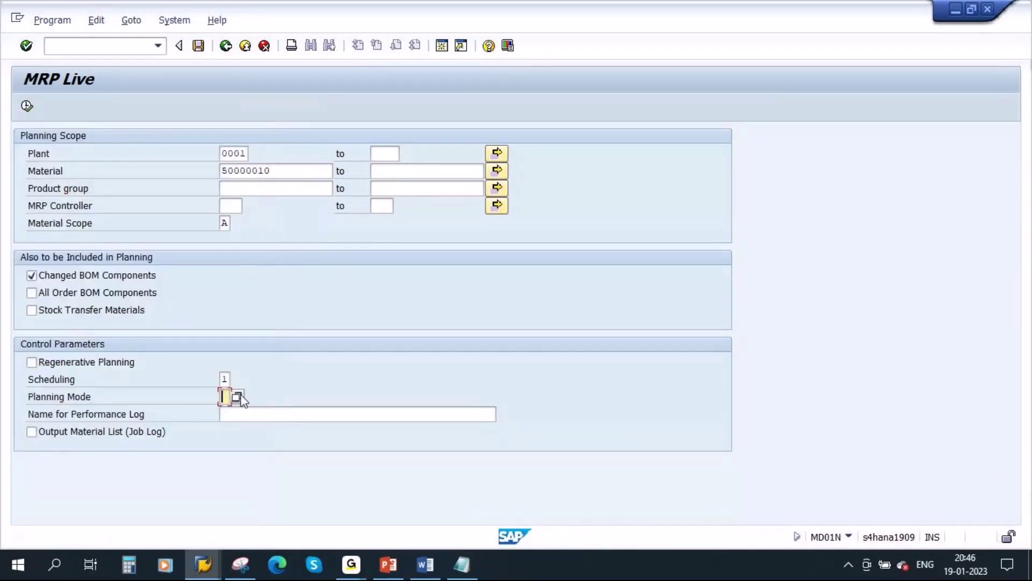
{"action": "key", "text": "F4"}
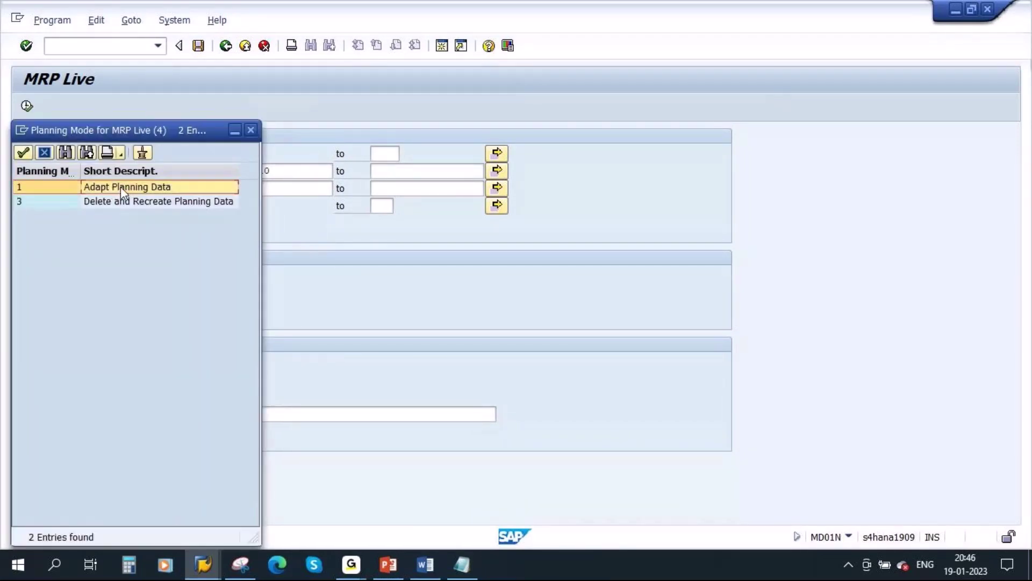
{"action": "double_click", "coordinate": [121, 187]}
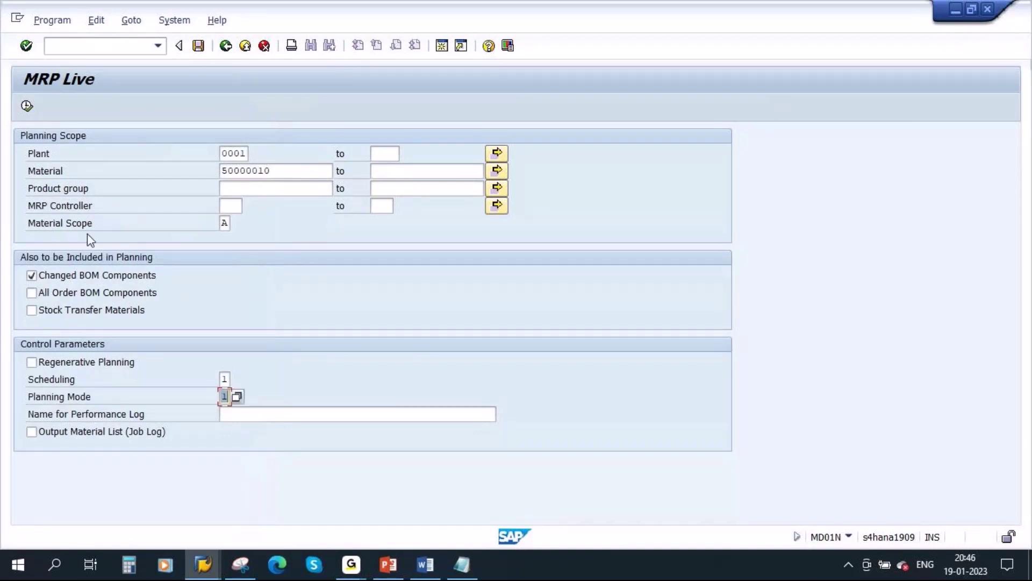
{"action": "left_click", "coordinate": [27, 106]}
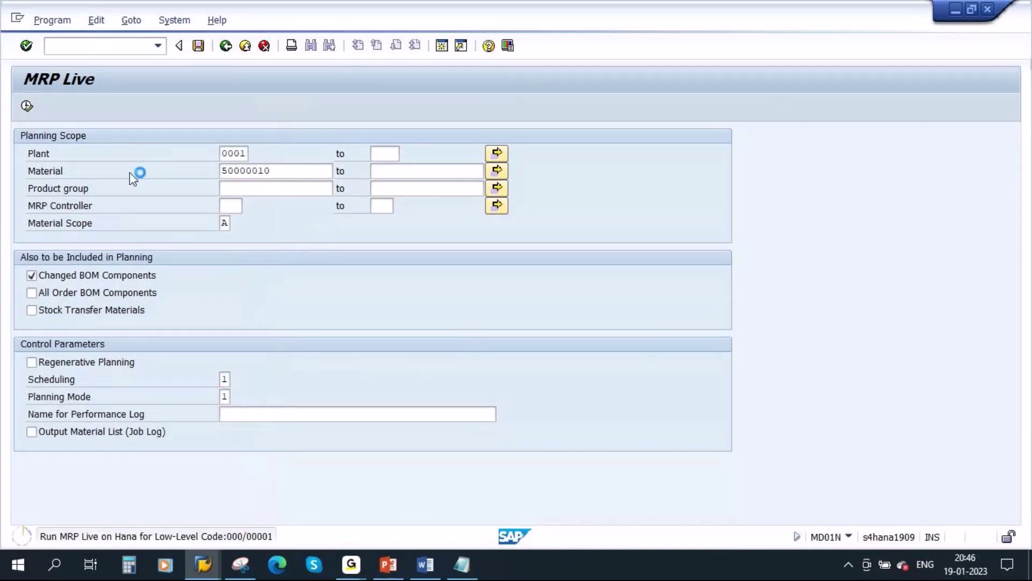